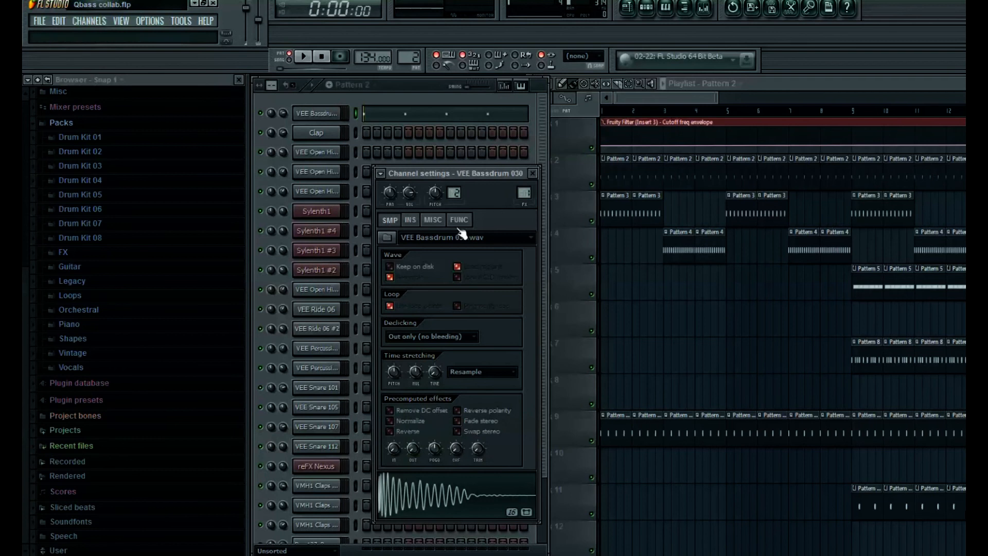
- Inspect the VEE Bassdrum 030 channel's volume envelope and its notes in the piano roll
click(411, 222)
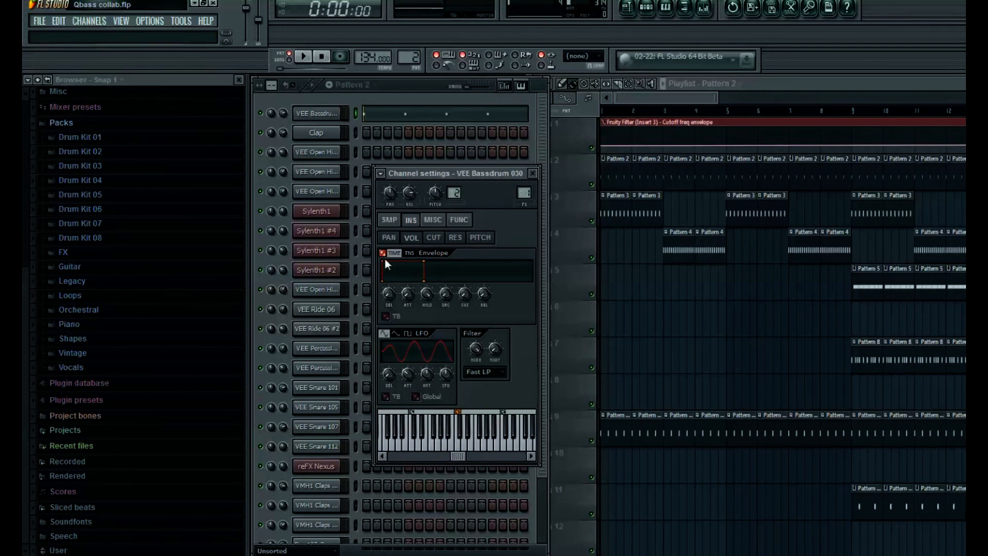
click(535, 175)
click(402, 116)
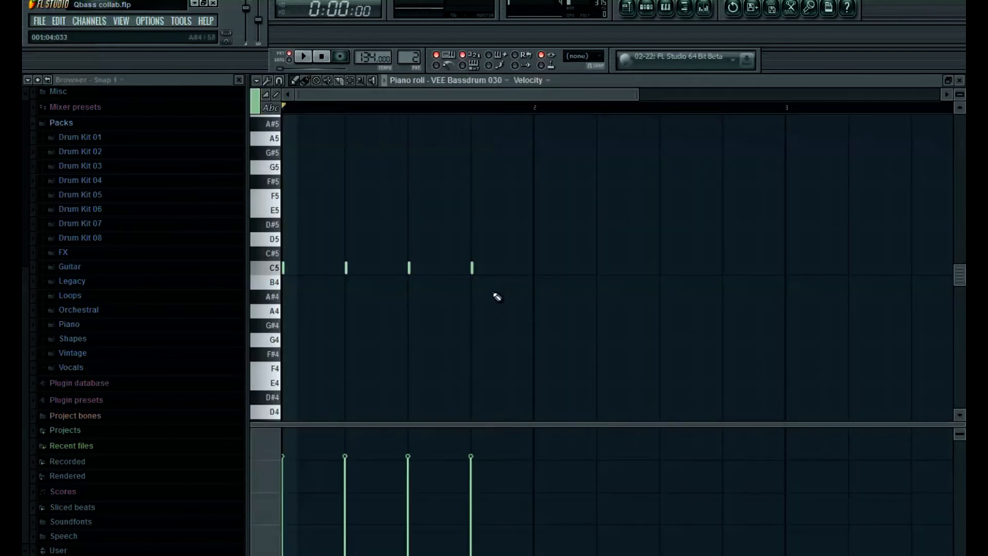
key(ctrl+a)
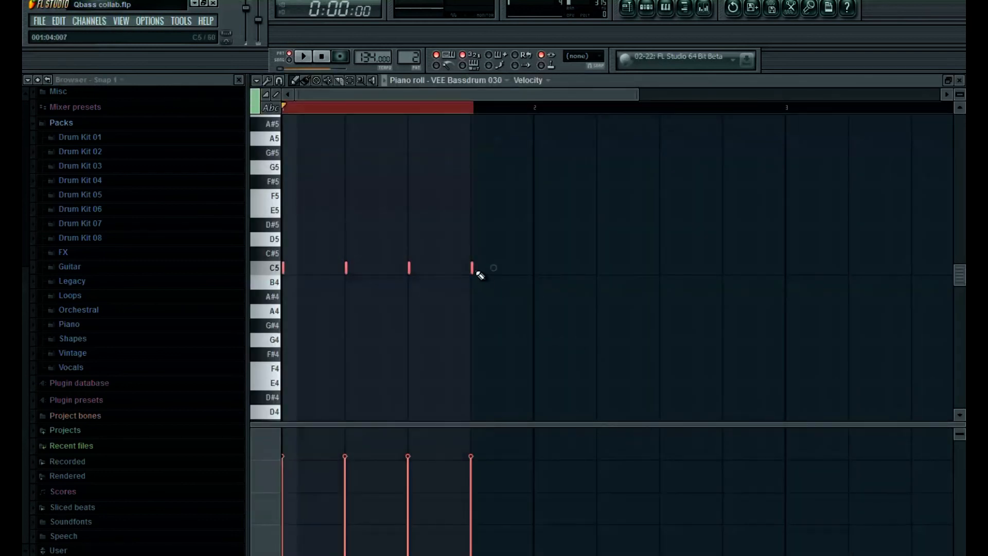
mouse_move(472, 268)
mouse_down()
mouse_move(538, 276)
mouse_move(478, 277)
mouse_up()
click(959, 81)
- Audition Pattern 2 and review its bassdrum notes in the piano roll during playback
key(space)
key(space)
click(453, 116)
key(space)
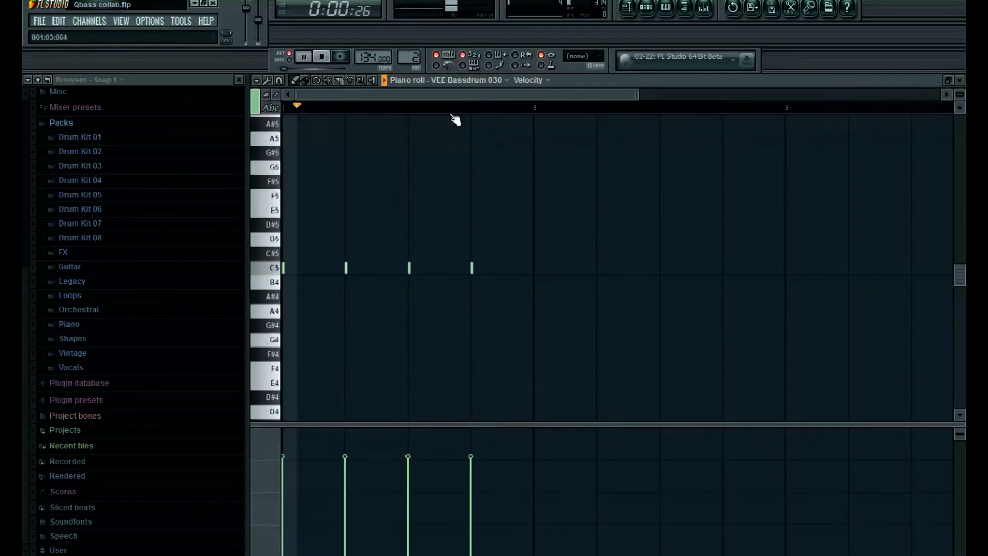
mouse_move(474, 270)
mouse_down()
mouse_move(544, 270)
mouse_move(470, 274)
mouse_up()
key(space)
click(958, 81)
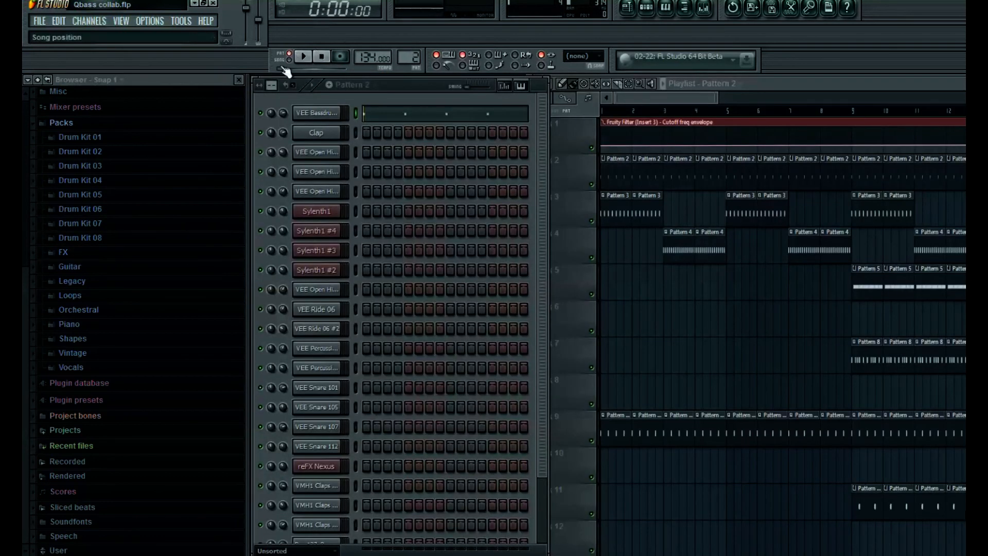
- Open Pattern 3 from Track 3 of the maximized playlist and audition its open hi-hat steps
double_click(789, 82)
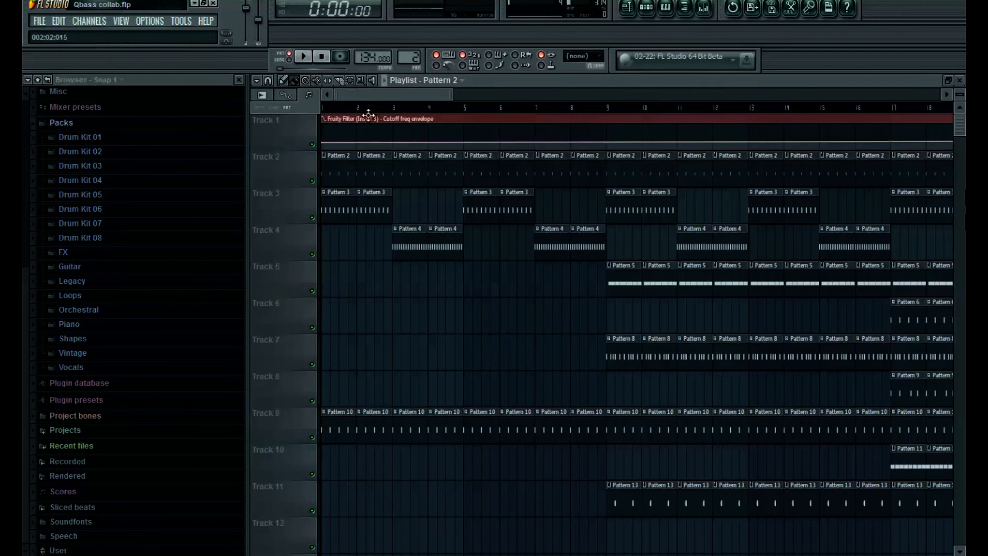
scroll(331, 223, down, 3)
scroll(334, 178, up, 2)
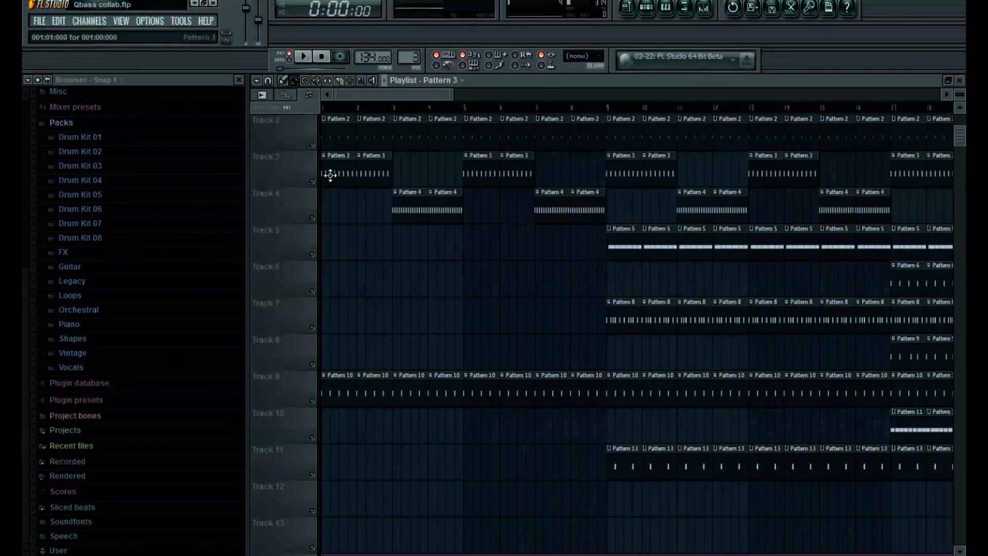
double_click(330, 175)
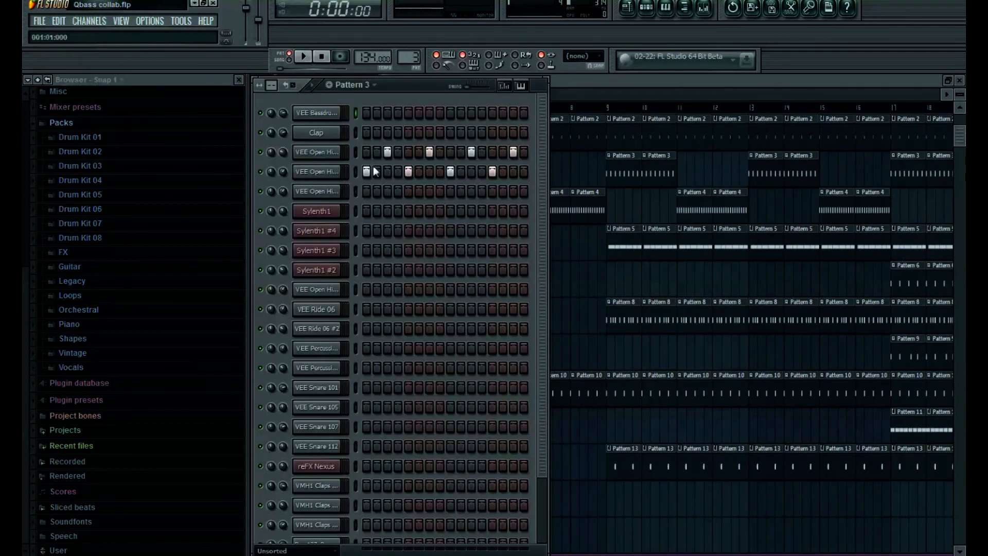
click(302, 58)
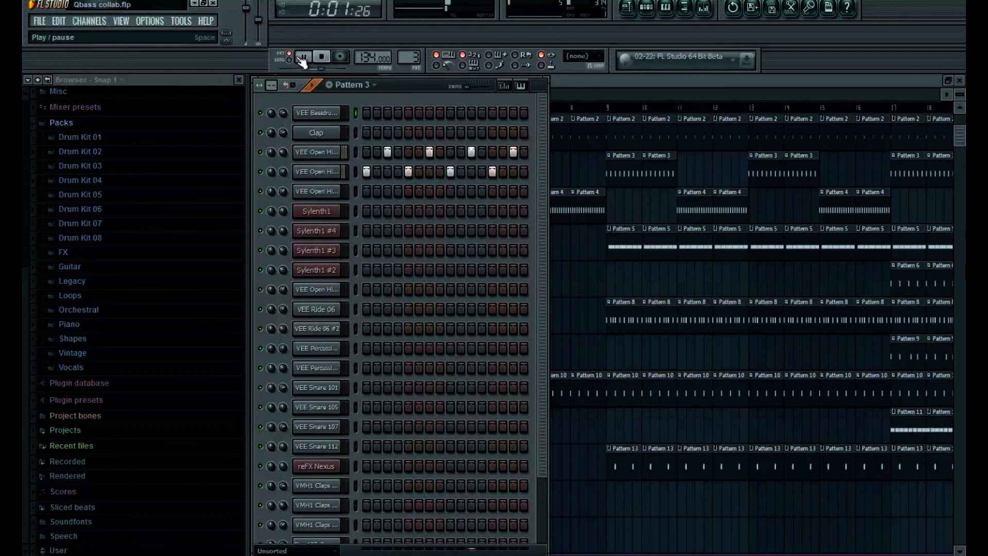
key(space)
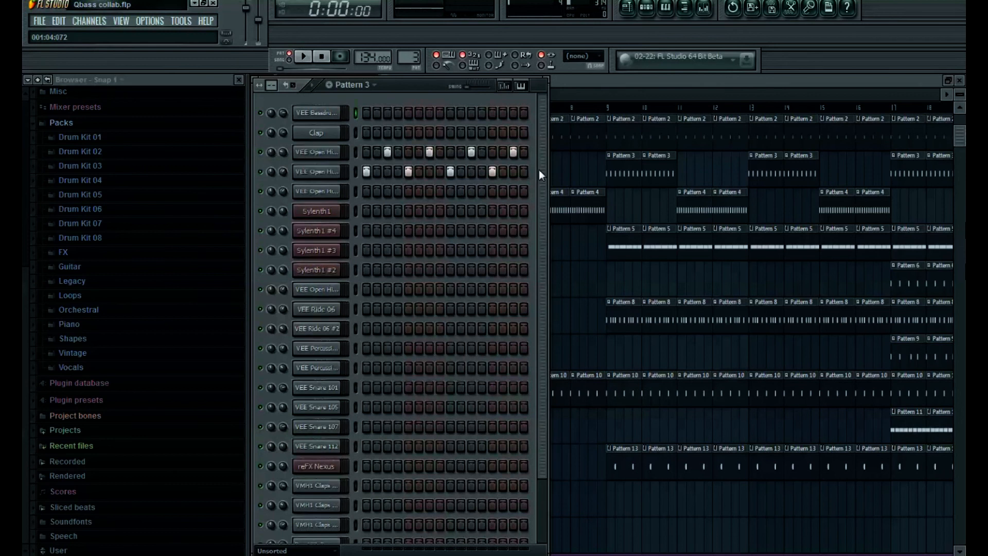
- Examine the two open hi-hat channels used in Pattern 3 and preview the second one's sample
scroll(529, 251, down, 2)
scroll(530, 251, up, 2)
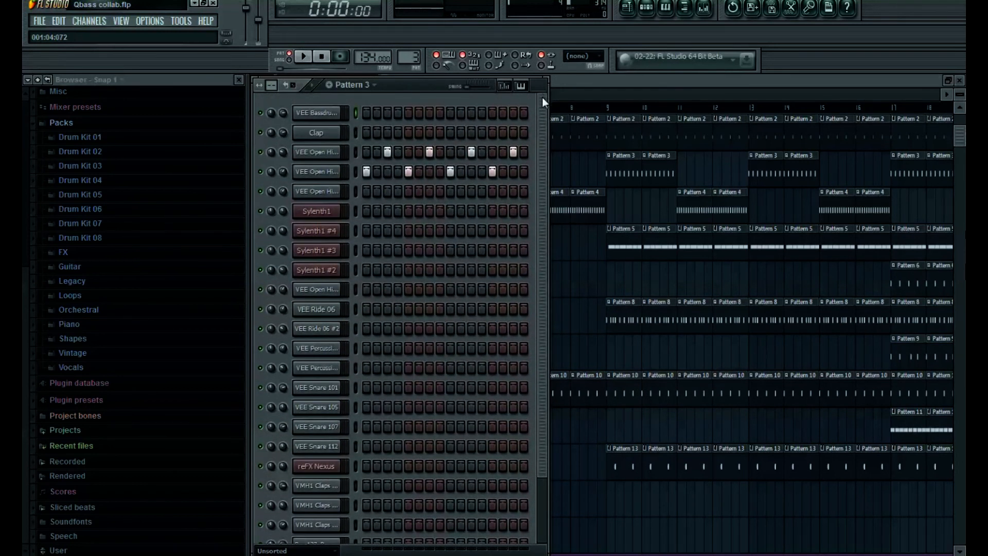
click(359, 170)
click(337, 173)
click(336, 172)
click(663, 81)
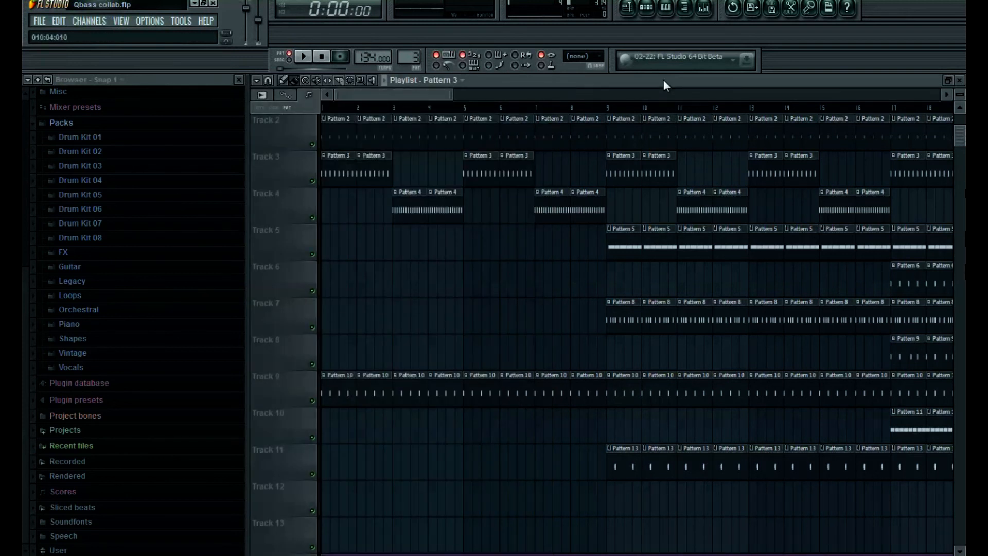
double_click(623, 85)
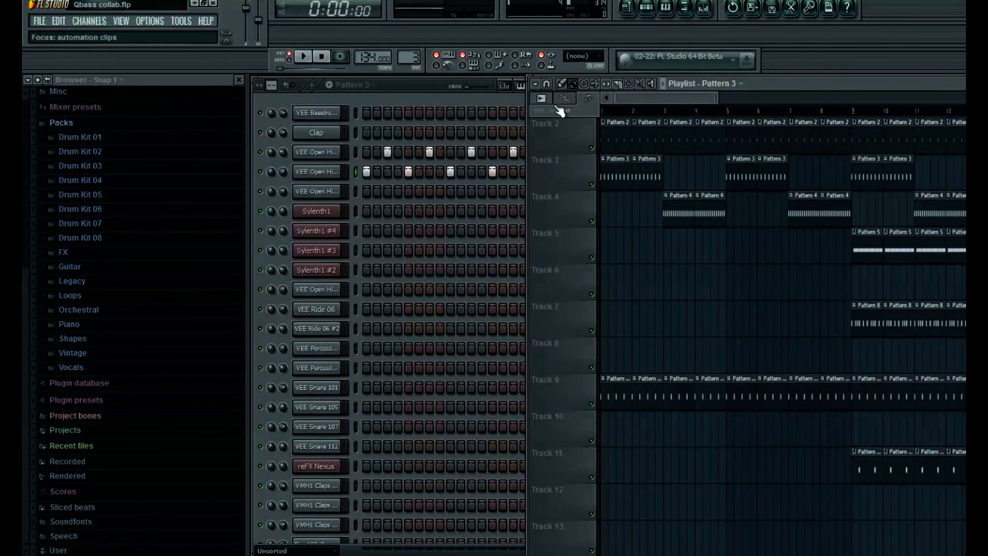
click(356, 154)
click(356, 171)
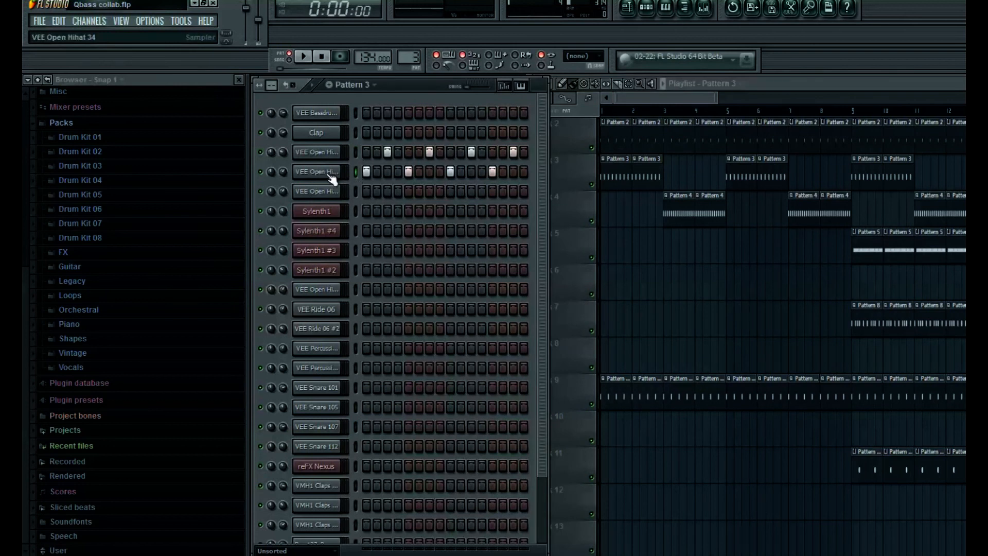
click(331, 180)
click(332, 180)
- Select Pattern 10 on Track 9, check the VEE Snare 112 channel settings and audition the pattern
click(609, 392)
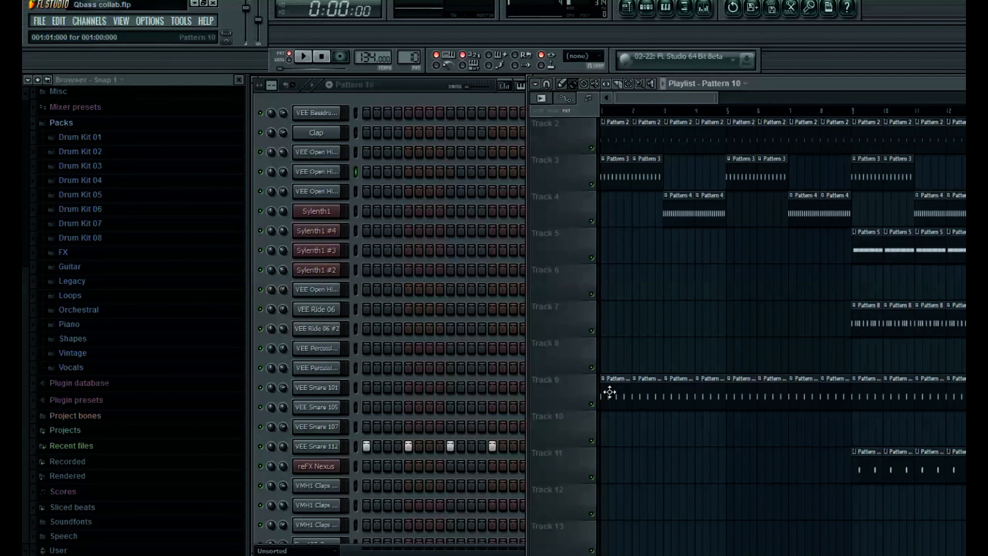
click(311, 449)
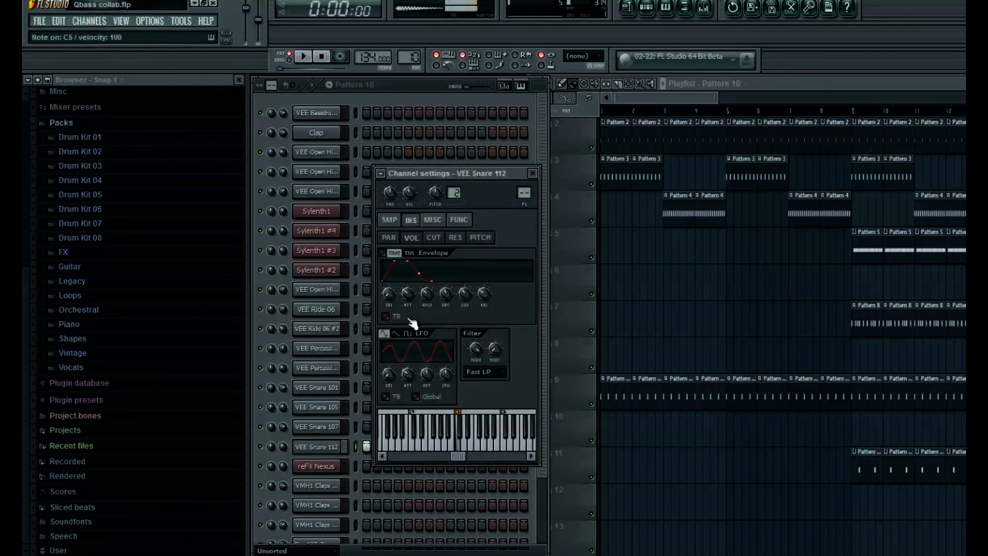
key(space)
click(533, 174)
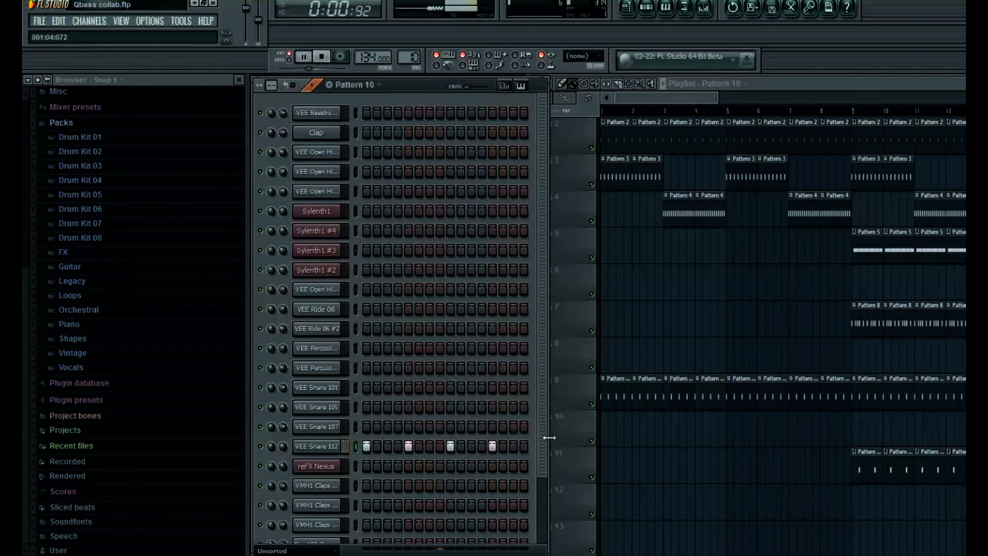
key(space)
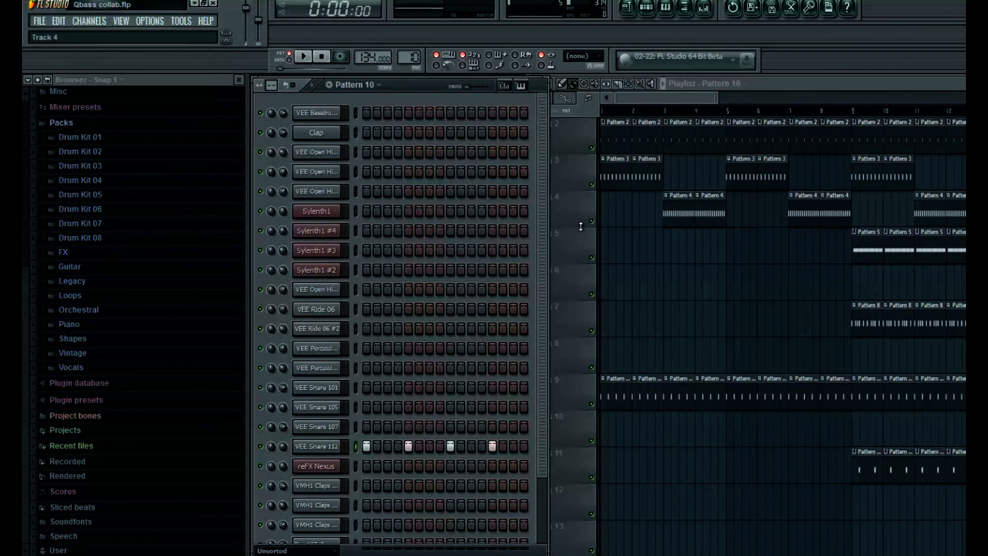
- Compare Pattern 2's bassdrum notes in the piano roll with Pattern 10's snare steps in the channel rack
double_click(619, 143)
click(959, 80)
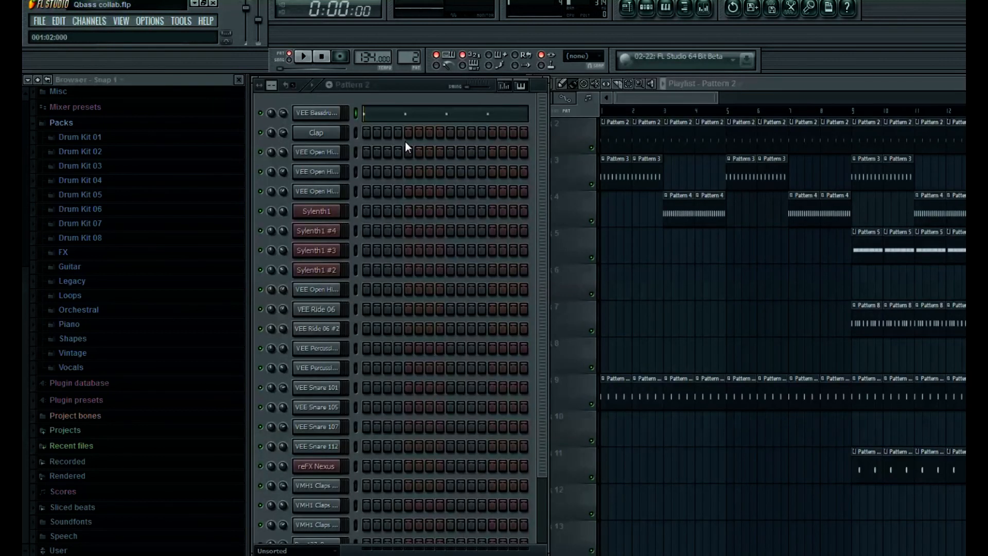
click(377, 125)
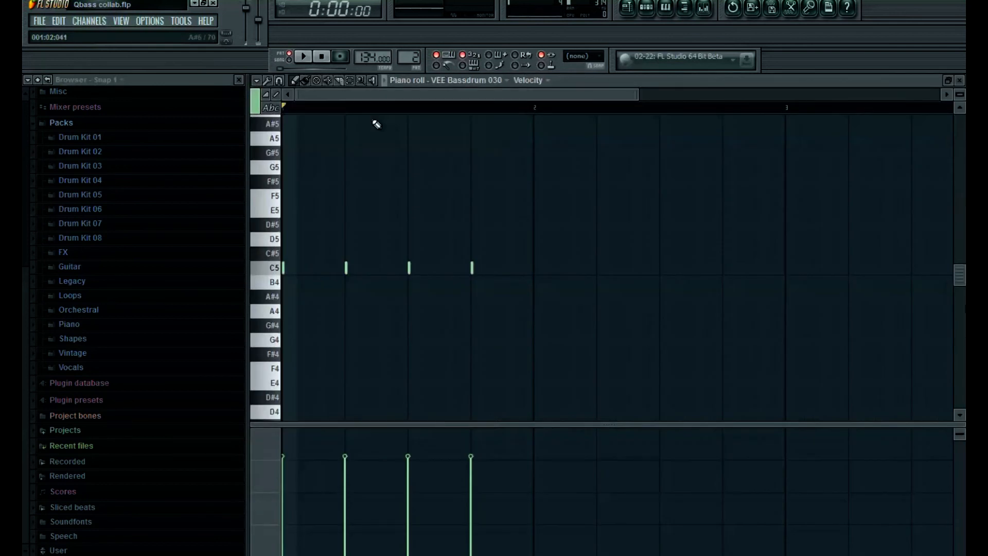
click(959, 80)
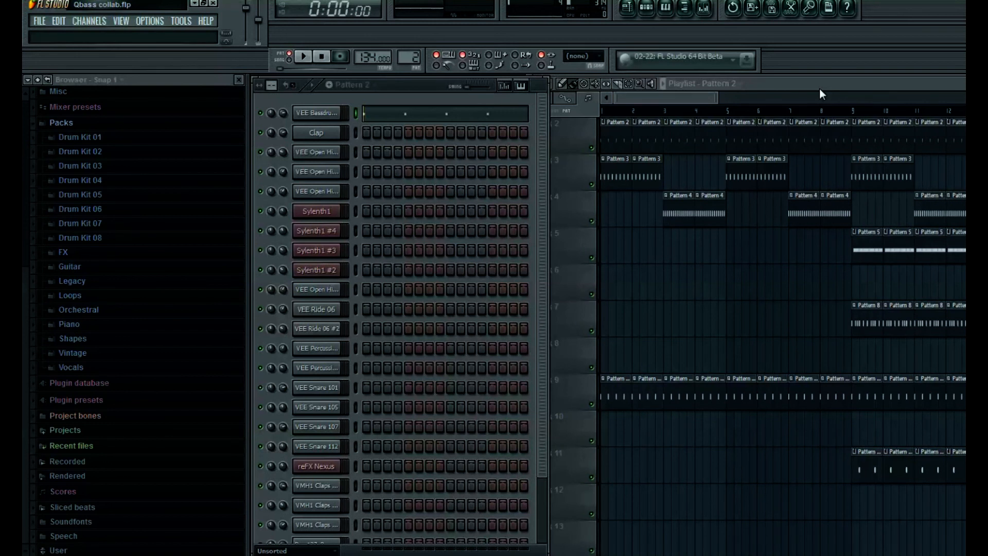
click(612, 397)
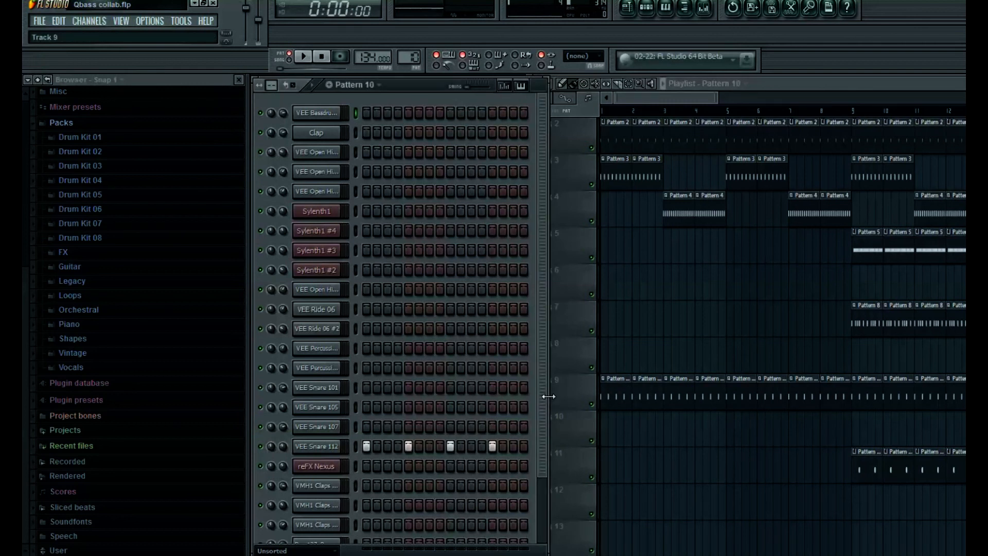
drag(537, 399, 542, 452)
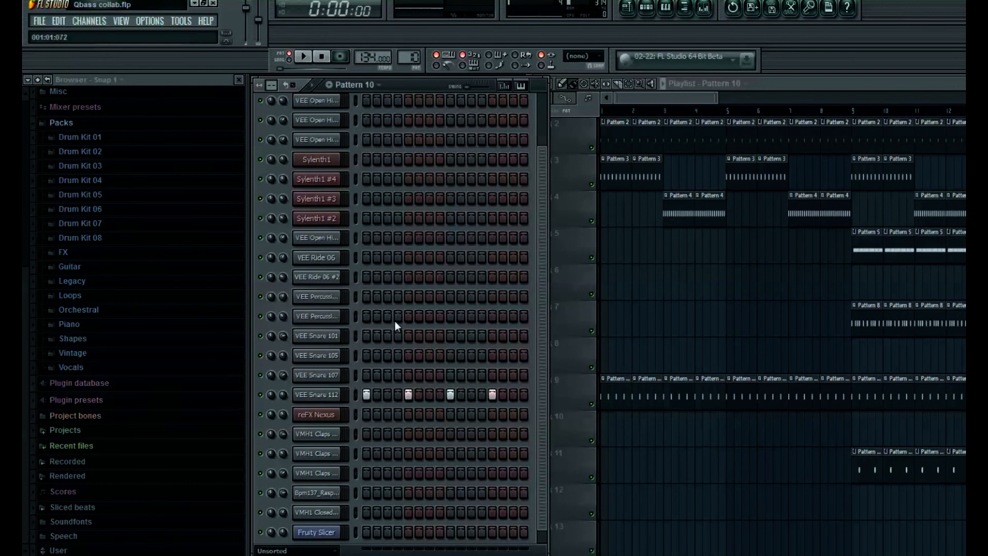
- Maximize the playlist, switch to song mode and play the arrangement from the start
double_click(774, 83)
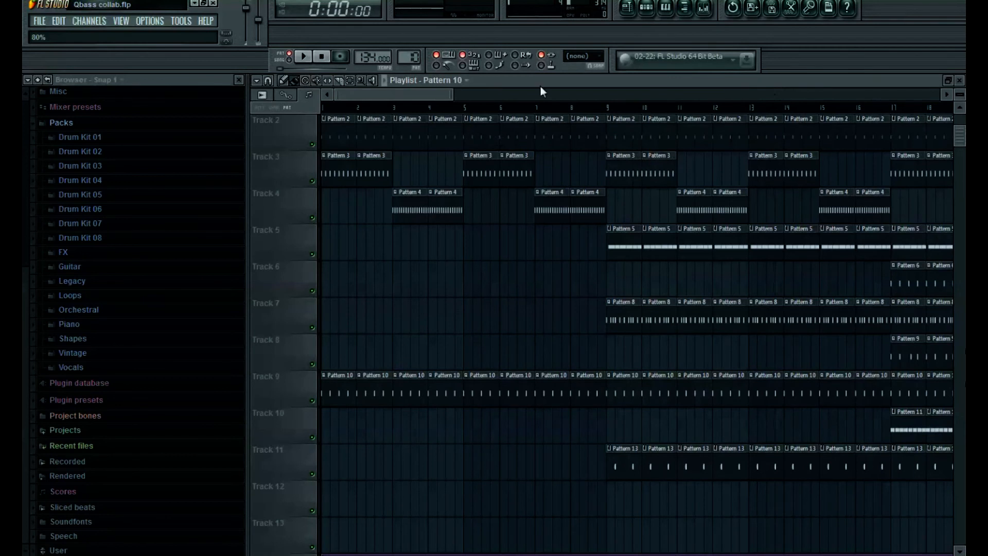
click(289, 60)
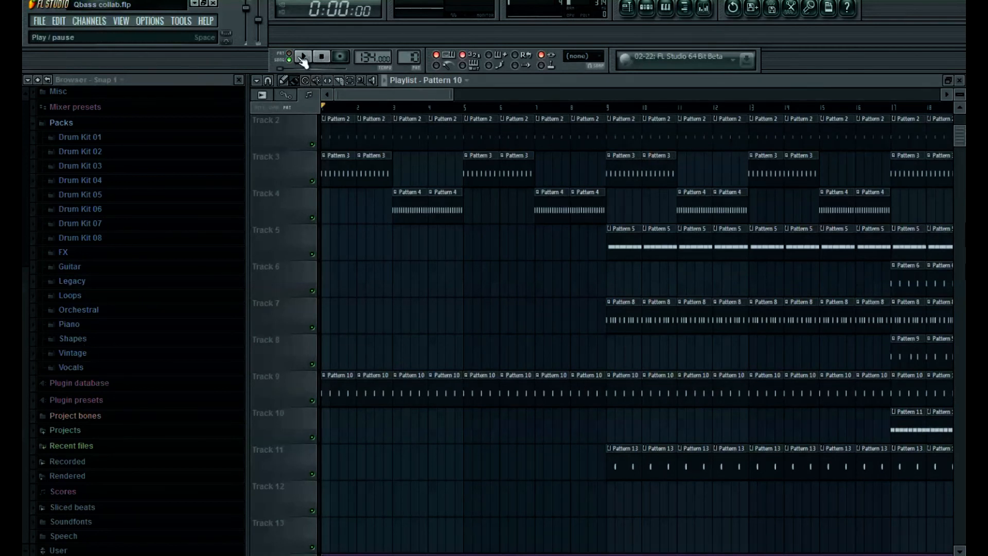
click(303, 58)
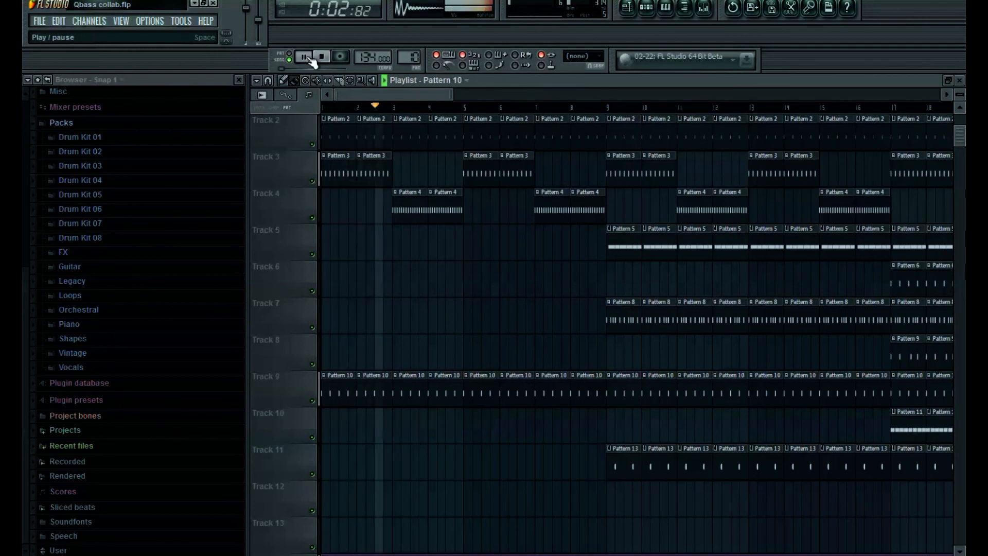
- Open Pattern 4 from Track 4, audition its open hi-hat steps in pattern mode and return to song mode
double_click(399, 206)
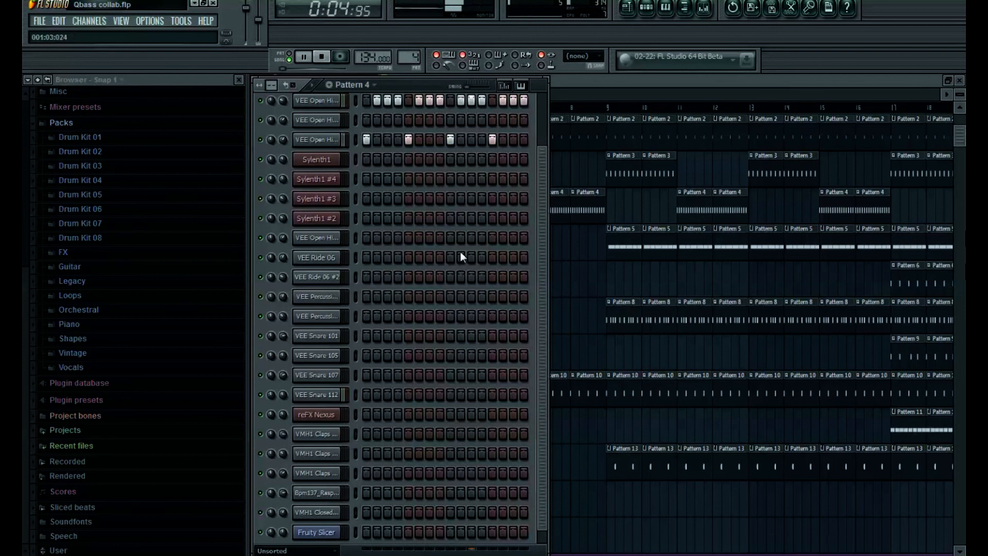
click(289, 53)
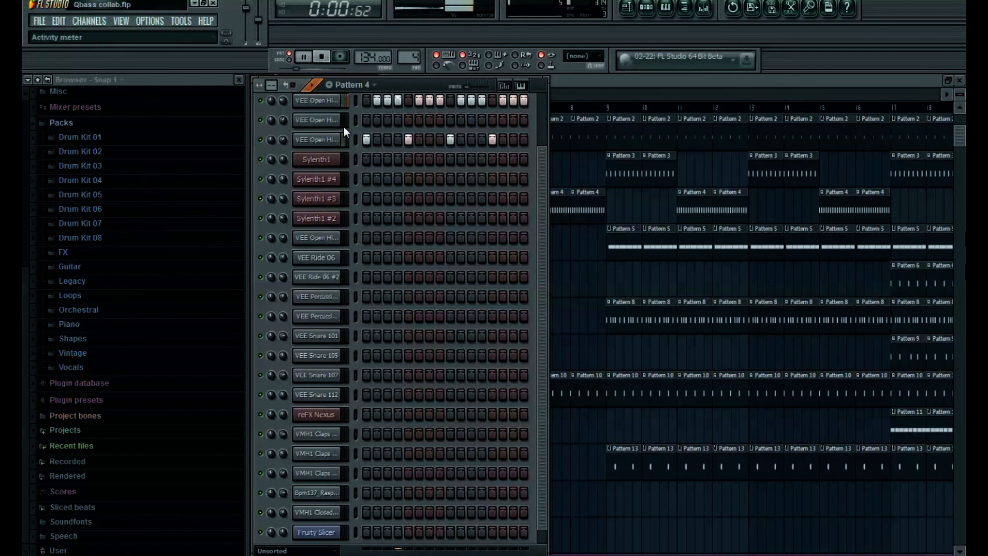
click(289, 60)
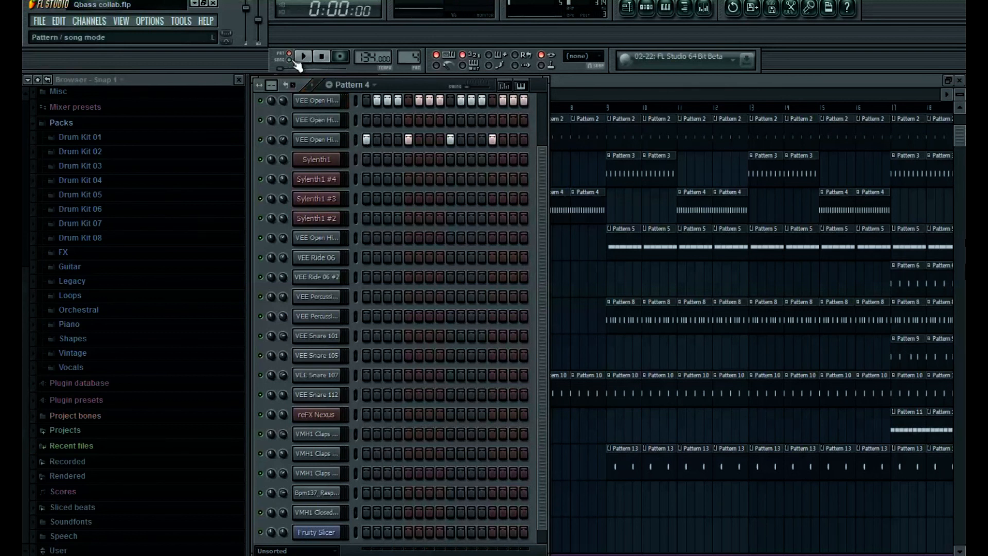
- Move the playlist's playback position to bar 3 and play the arrangement on past bar 9
click(603, 81)
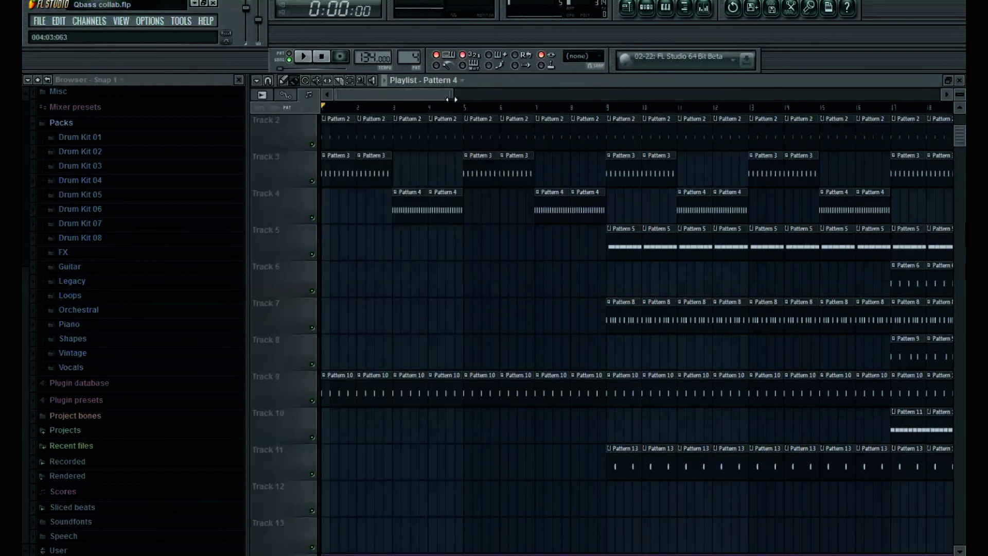
drag(468, 97, 439, 98)
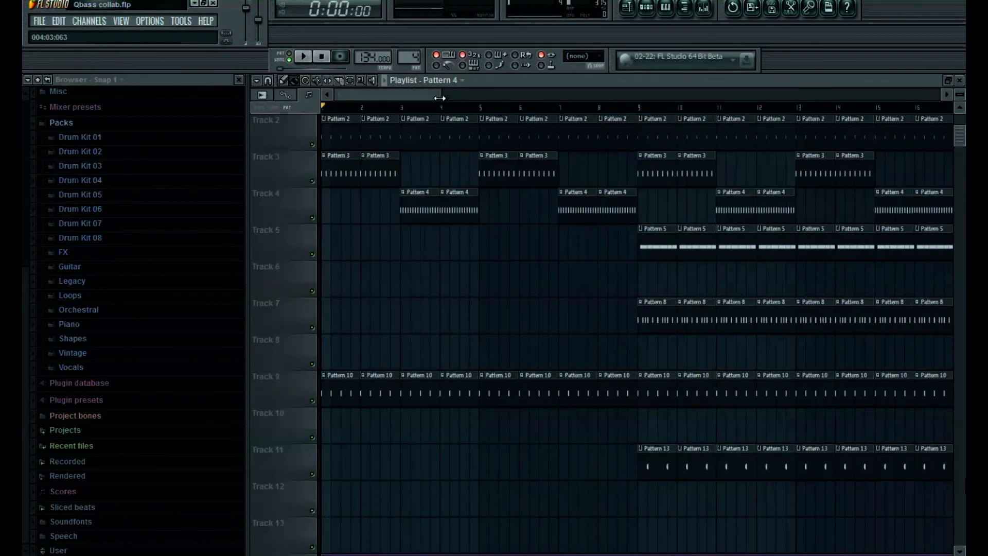
scroll(410, 95, right, 3)
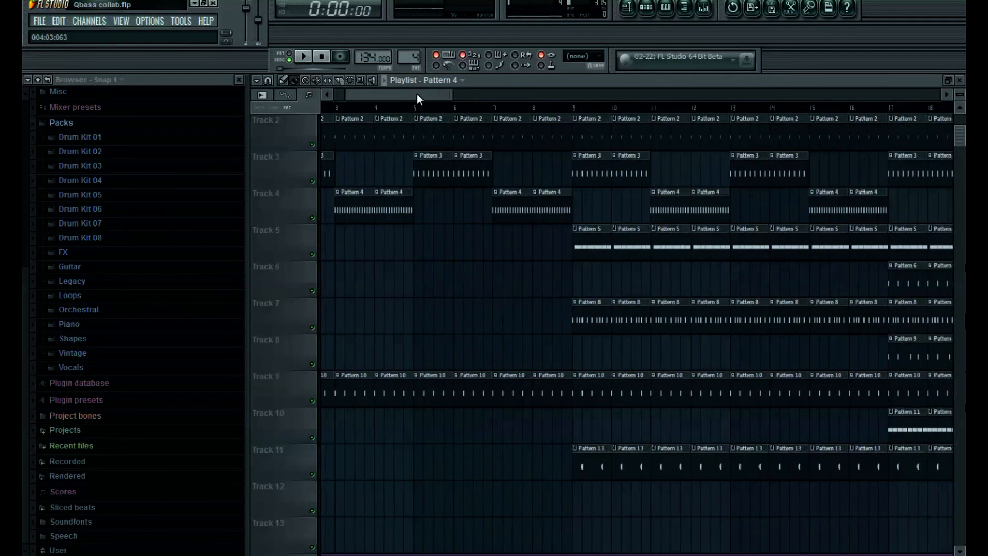
scroll(342, 109, left, 3)
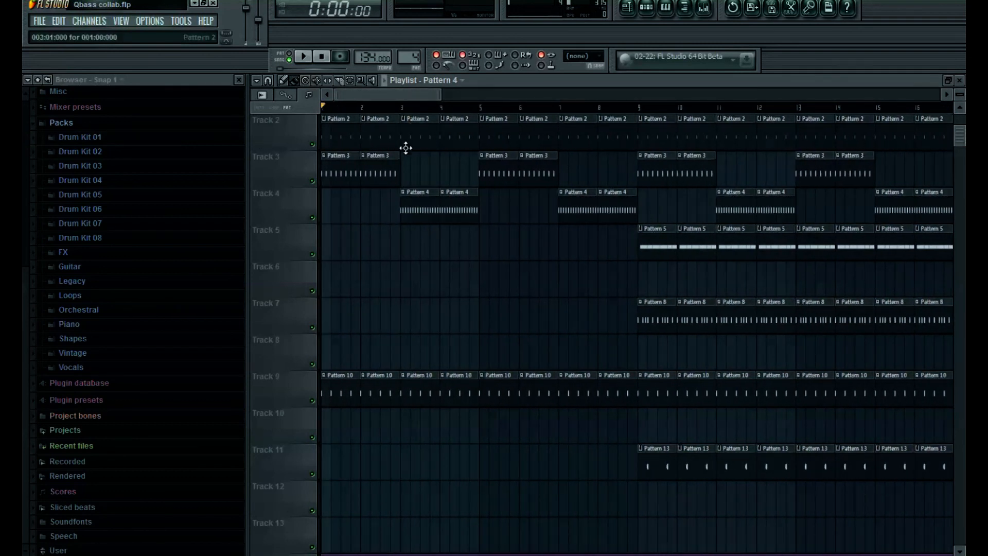
click(397, 103)
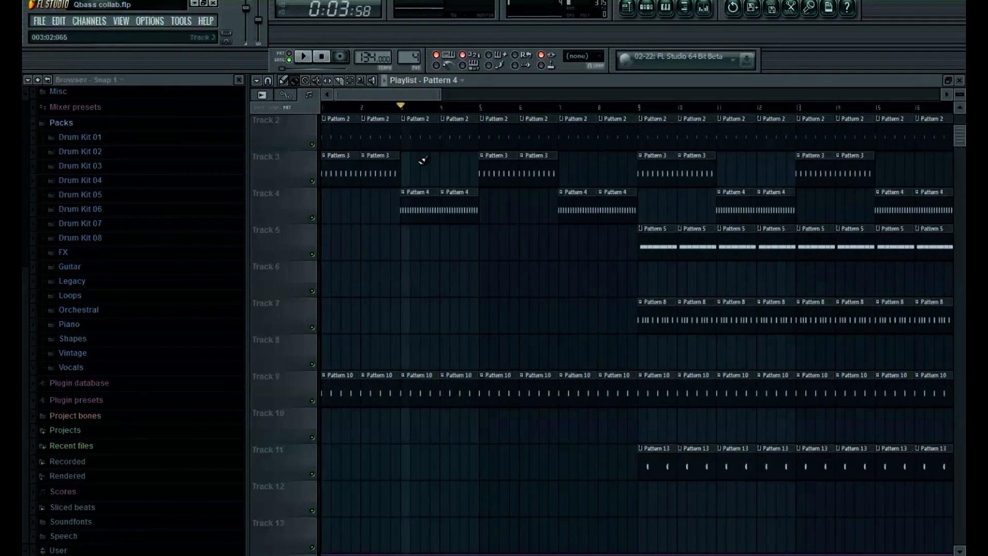
key(space)
drag(434, 95, 473, 93)
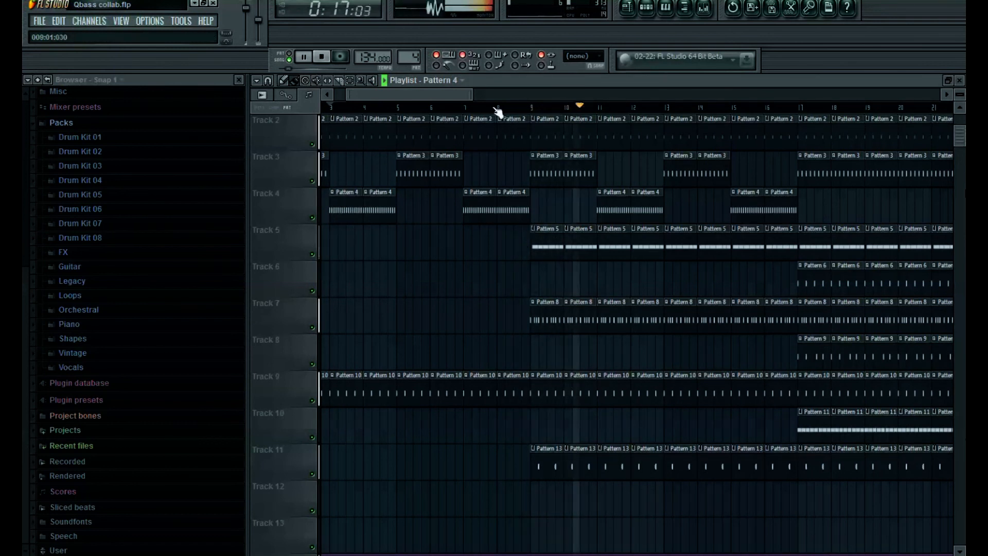
- Stop the arrangement and inspect Pattern 5's open hi-hat notes from Track 5 in the piano roll
drag(457, 95, 466, 96)
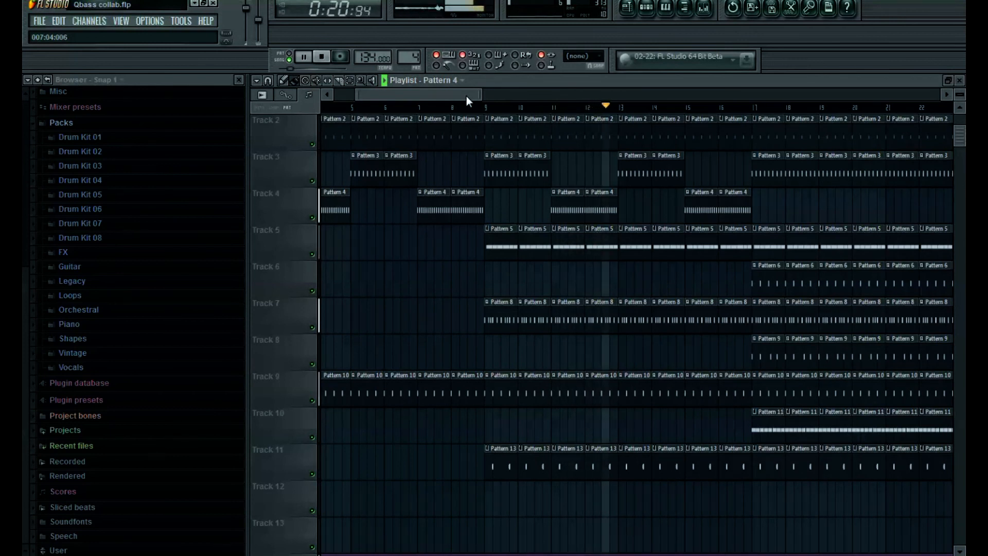
key(space)
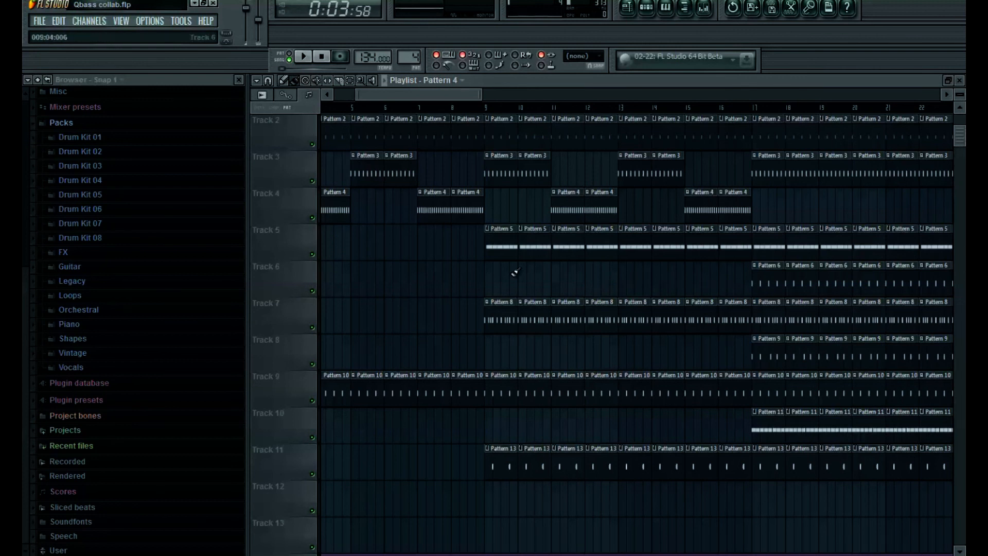
double_click(503, 248)
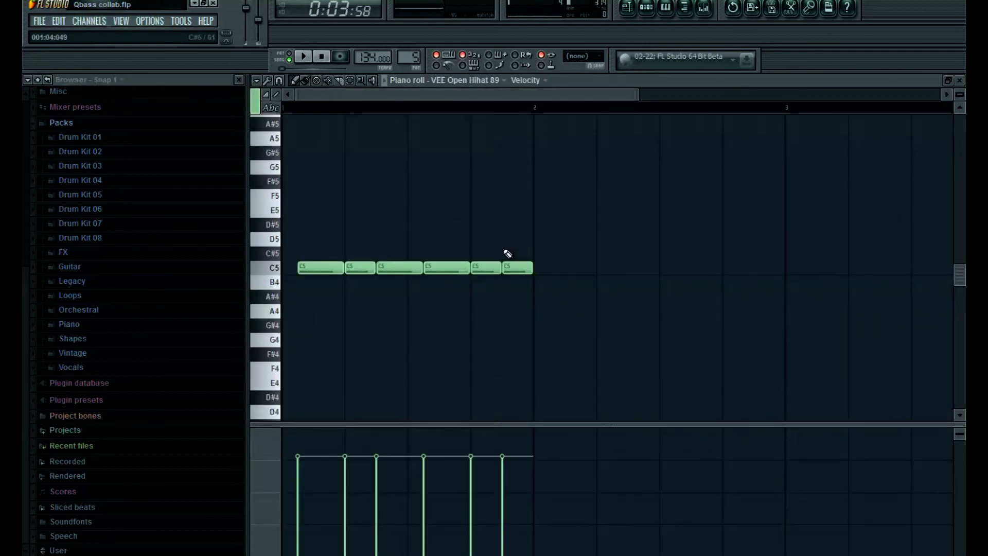
click(958, 80)
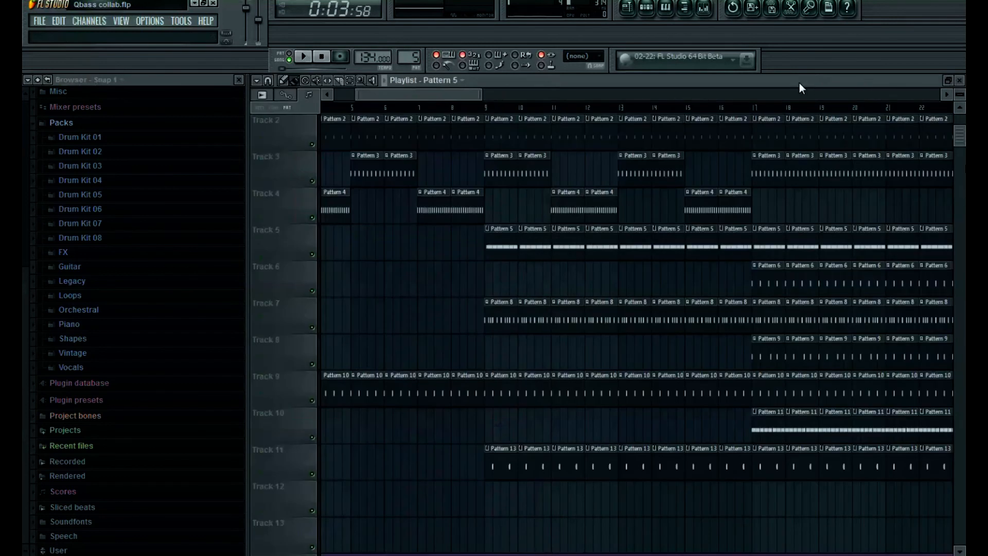
- Show the channel rack beside the playlist, audition Pattern 5 in pattern mode and recheck its VEE Open Hihat 89 notes
key(F6)
mouse_move(790, 81)
mouse_down()
mouse_move(820, 79)
mouse_move(801, 81)
mouse_up()
drag(455, 76, 456, 75)
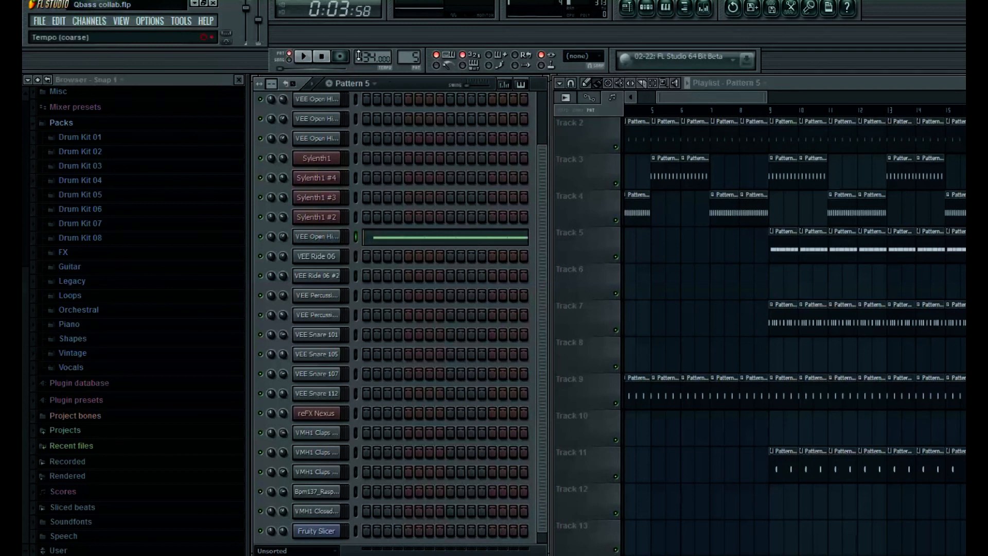
click(309, 61)
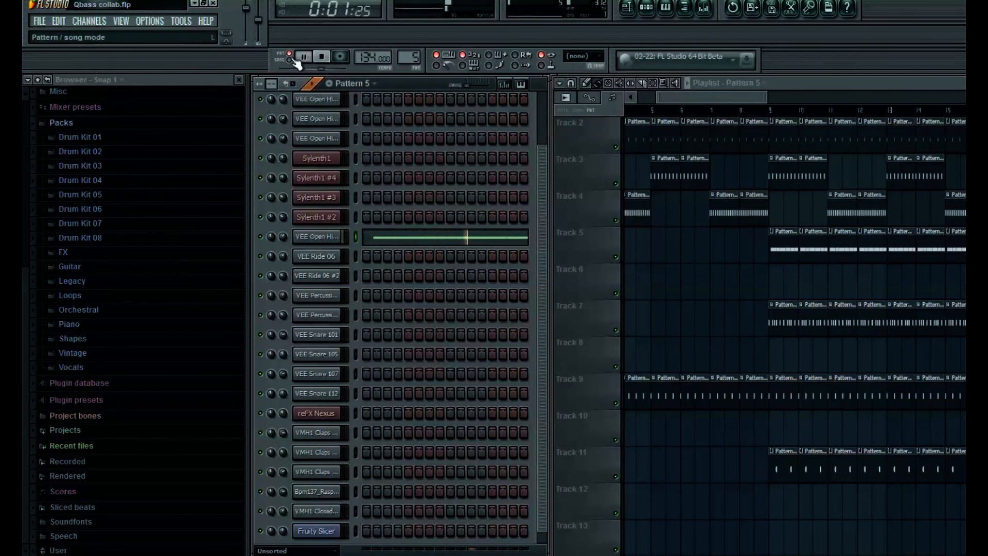
click(380, 239)
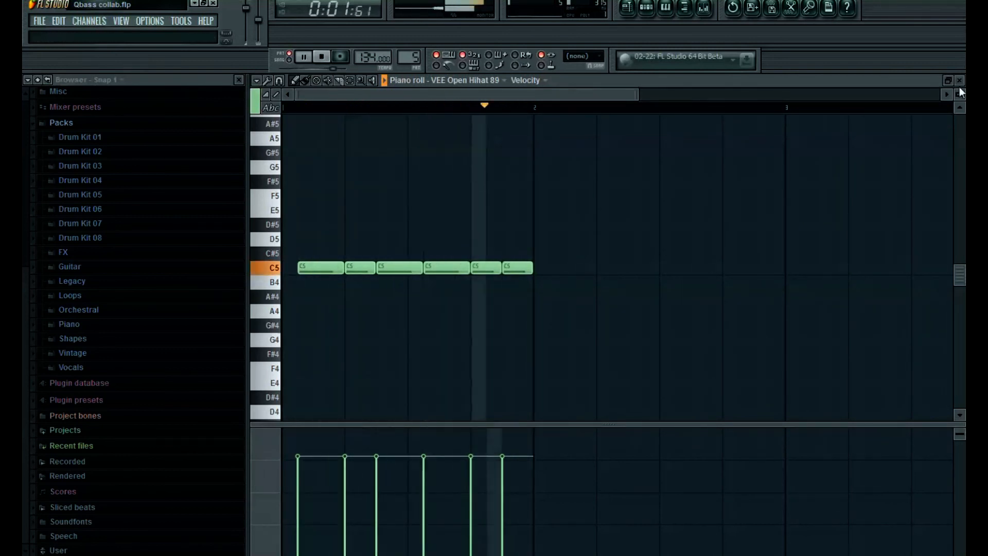
click(958, 81)
- Return to song mode and set the playlist's playback position just before bar 9, with playback stopped
click(289, 59)
click(766, 110)
key(space)
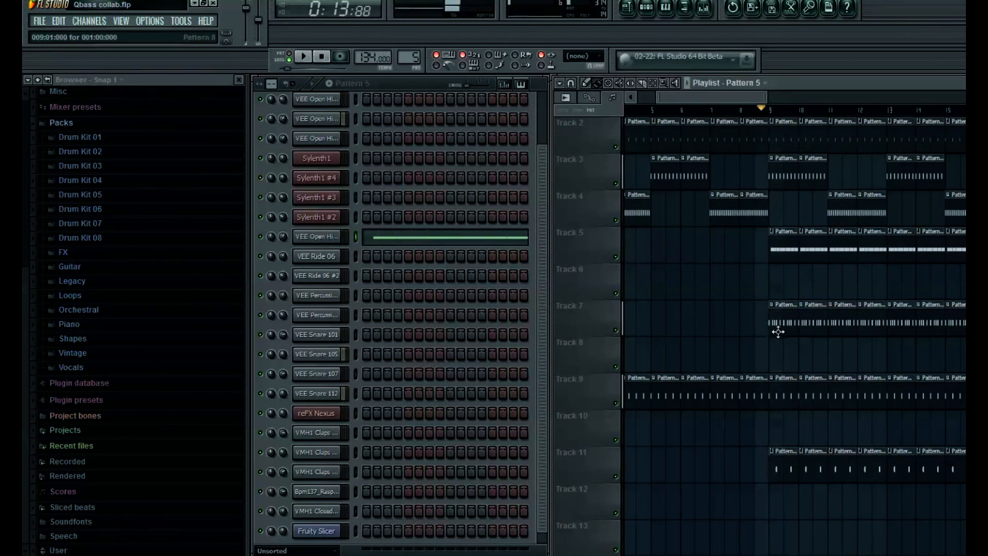
- Open Pattern 8 from Track 7 and audition its percussion and snare steps in pattern mode
double_click(778, 325)
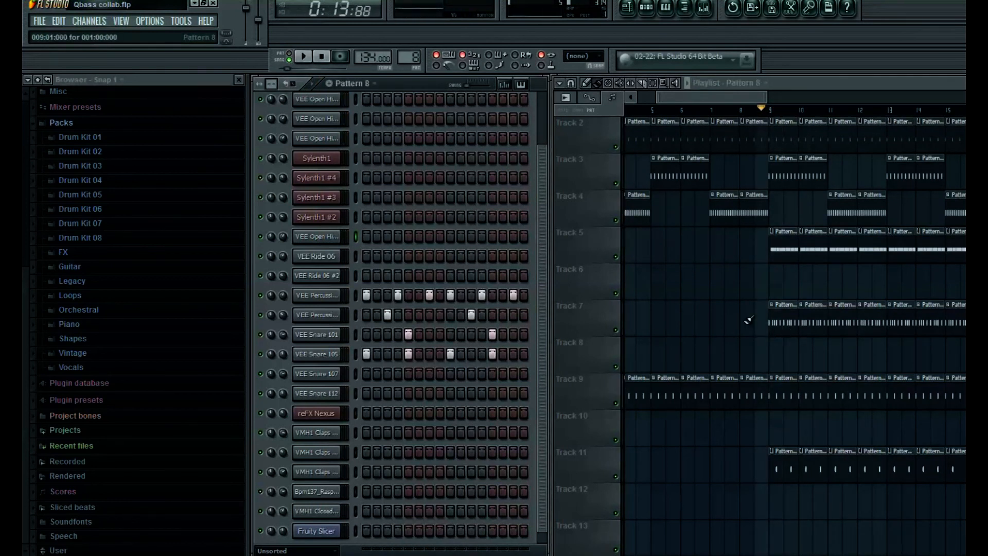
click(289, 53)
click(303, 56)
key(space)
- Select Pattern 8's second percussion, VEE Snare 101 and VEE Snare 105 channels in turn, and replay the pattern before returning to bar 9
click(355, 315)
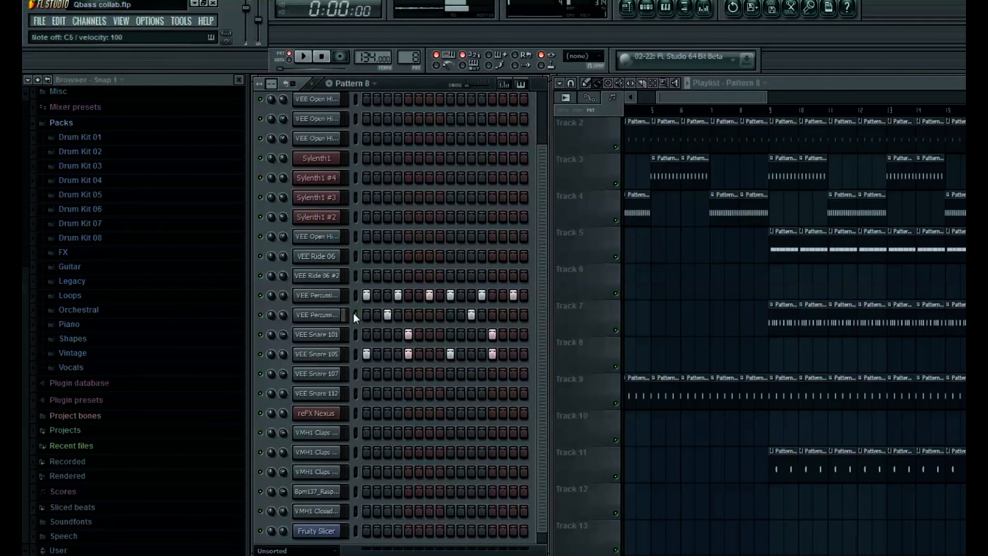
click(354, 334)
click(356, 355)
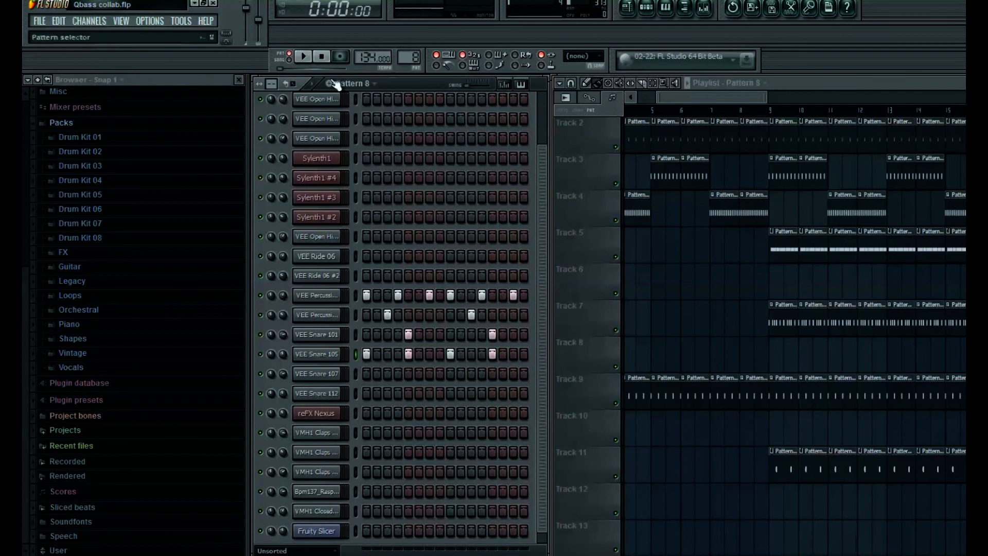
click(303, 57)
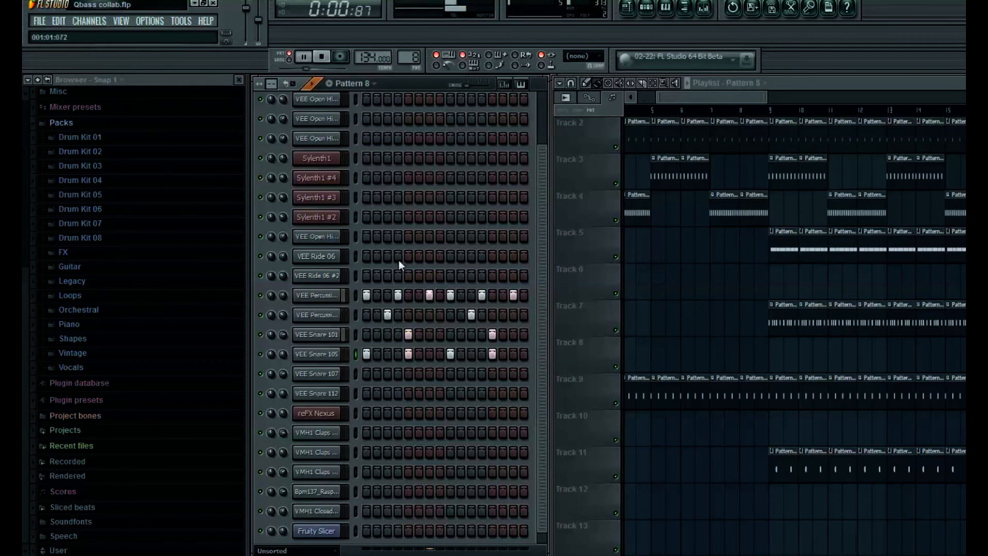
click(303, 57)
click(765, 108)
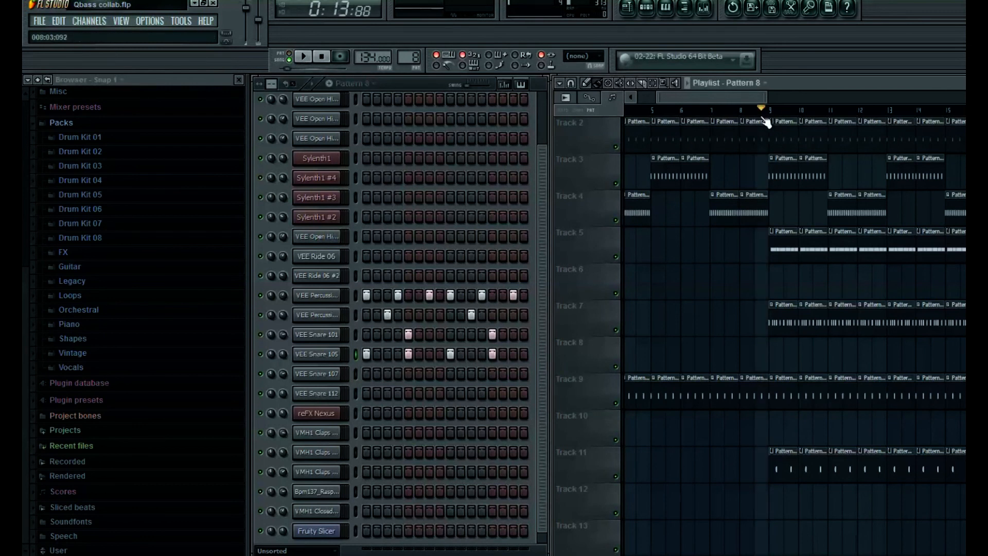
- Open Pattern 13 from Track 11 and audition its clap channels in pattern mode
double_click(780, 466)
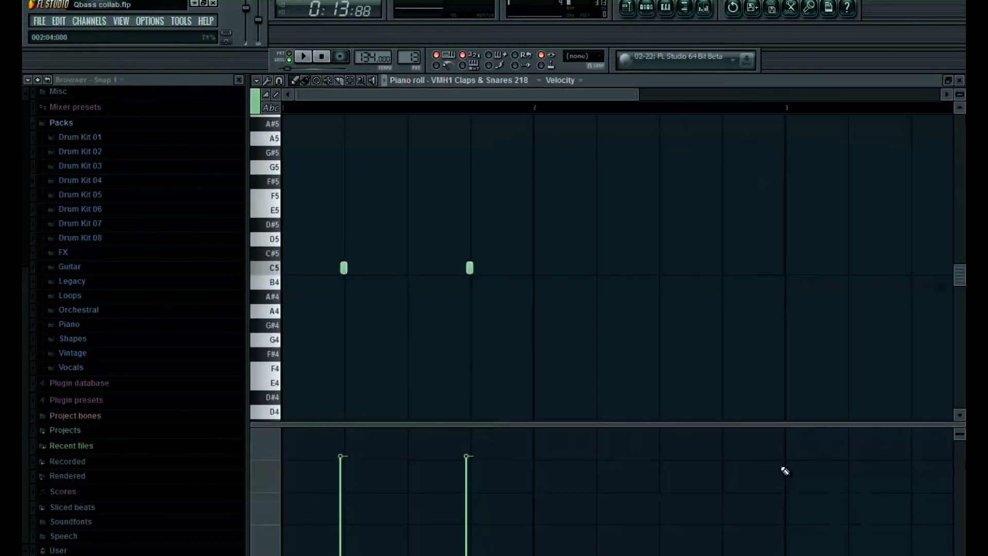
click(961, 80)
scroll(536, 156, down, 1)
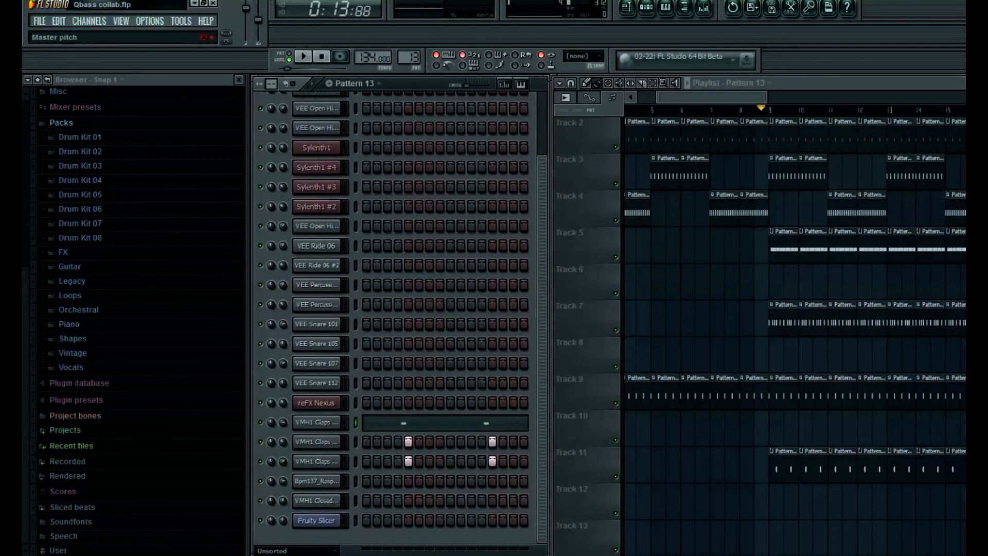
click(311, 61)
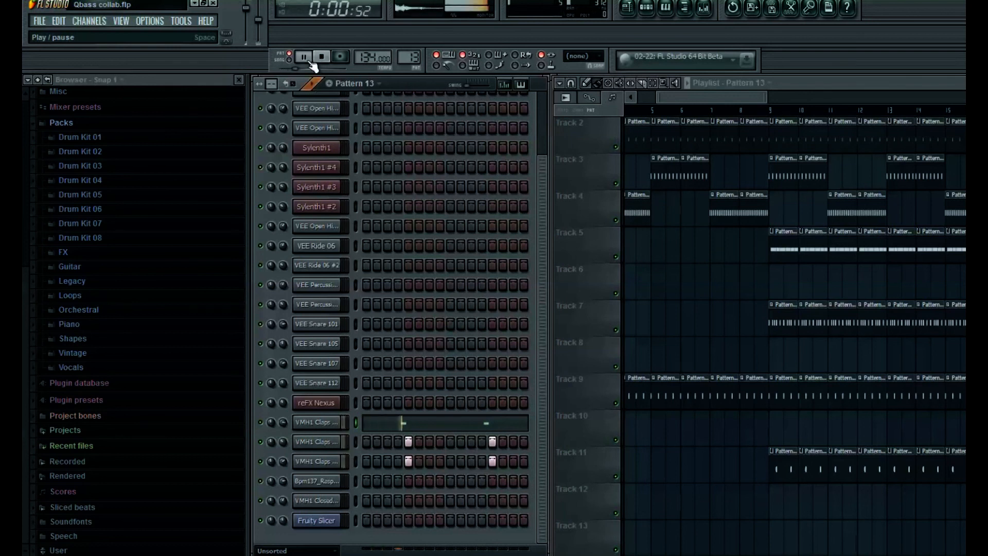
click(311, 61)
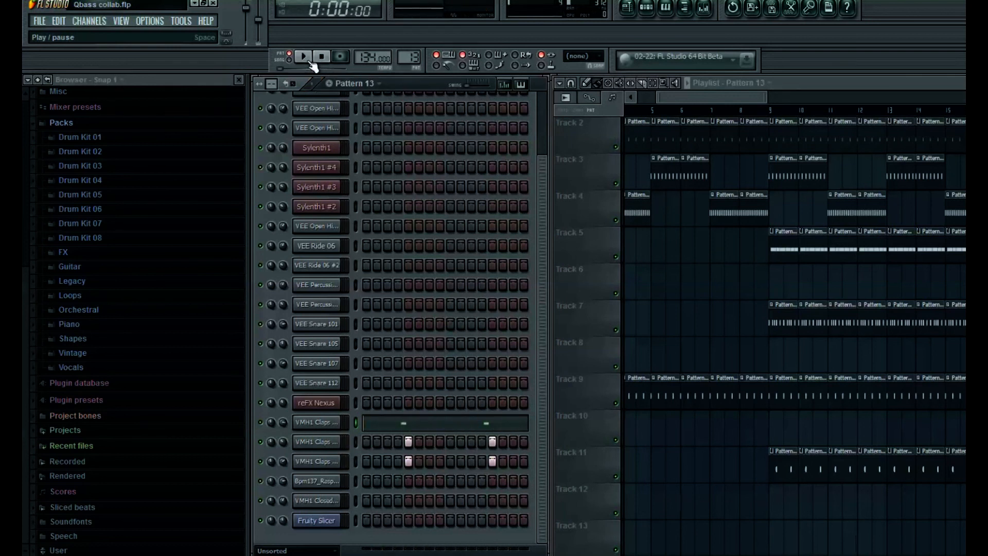
- Review the VMH1 Claps & Snares 218 channel's settings and its notes in the piano roll
click(306, 431)
click(315, 435)
click(314, 442)
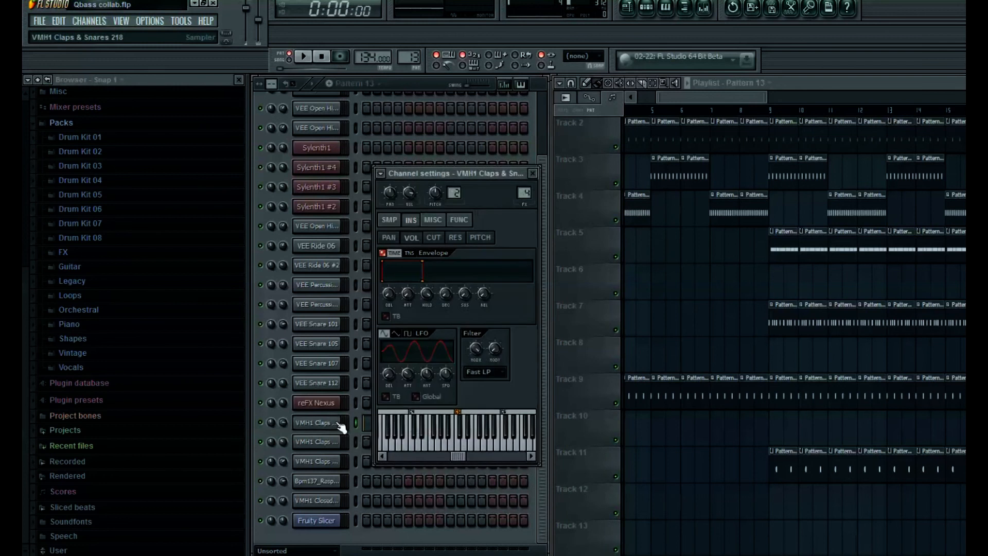
click(532, 173)
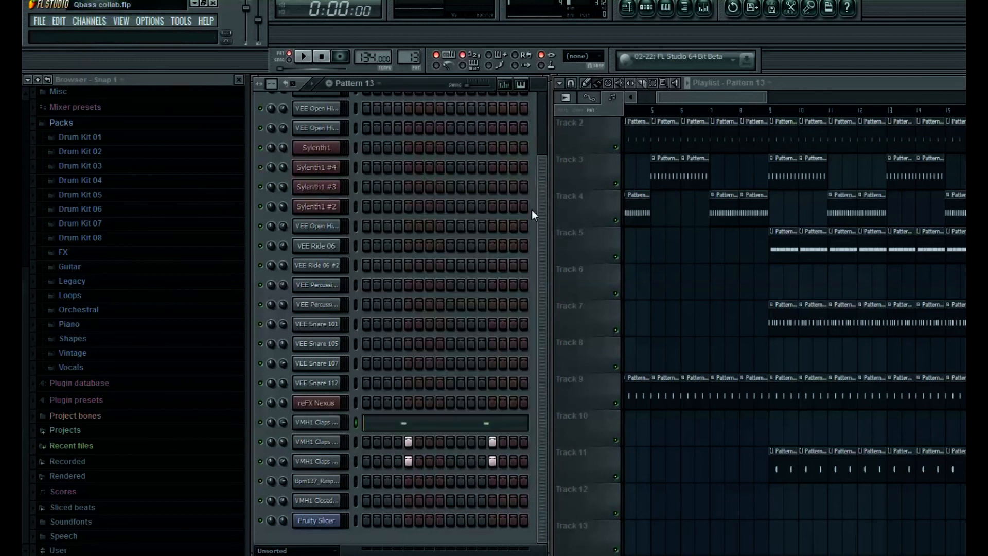
click(419, 422)
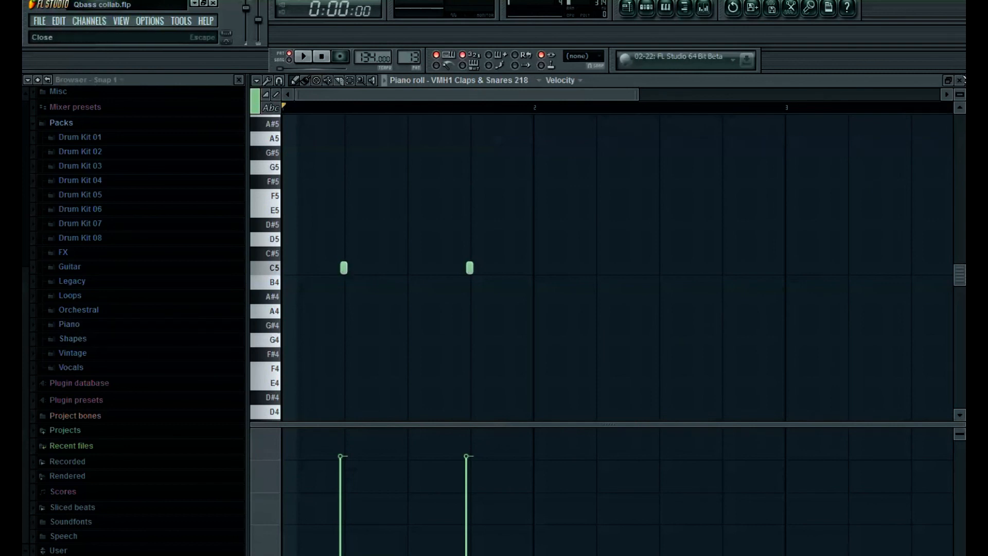
click(959, 81)
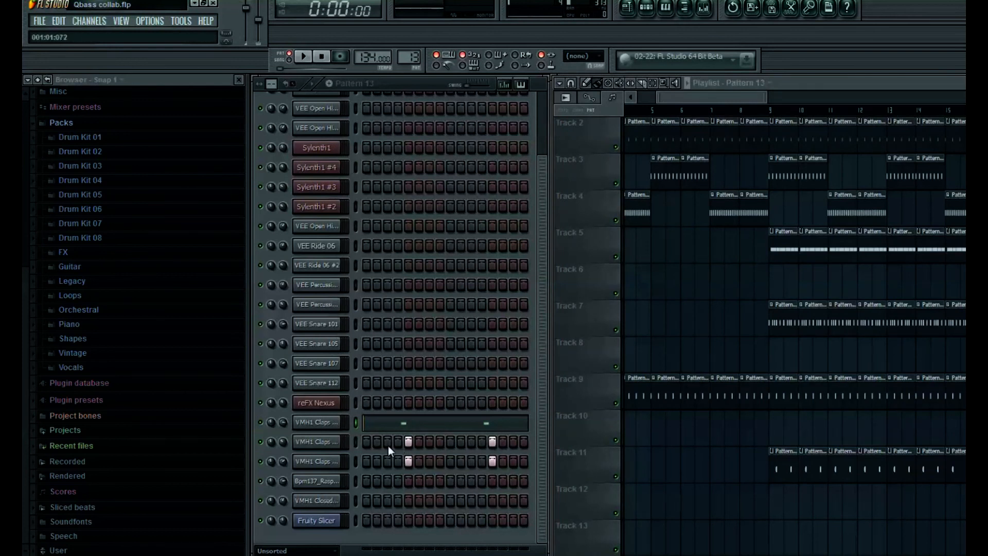
- Mute the second and third clap channels and audition VMH1 Claps & Snares 218 alone in Pattern 13
click(260, 442)
click(261, 461)
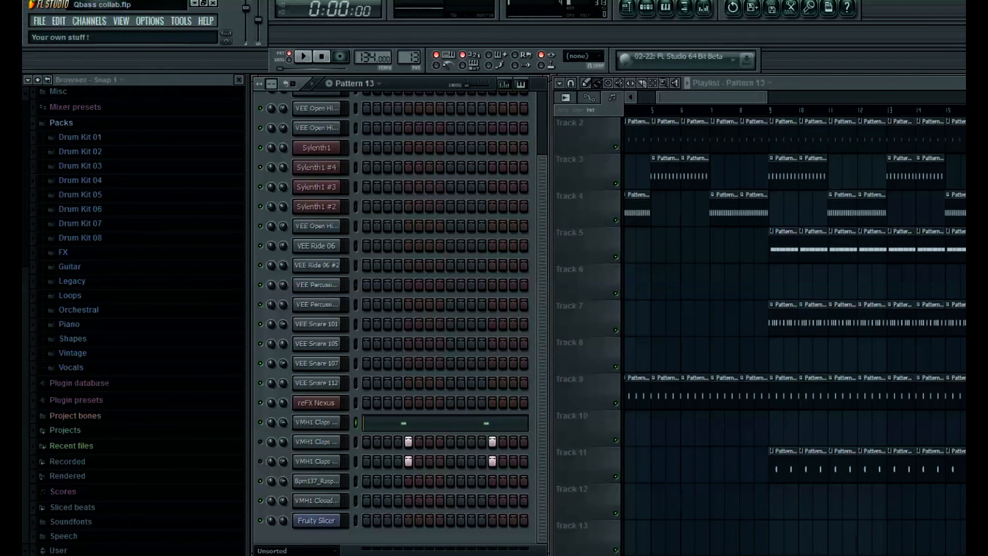
key(space)
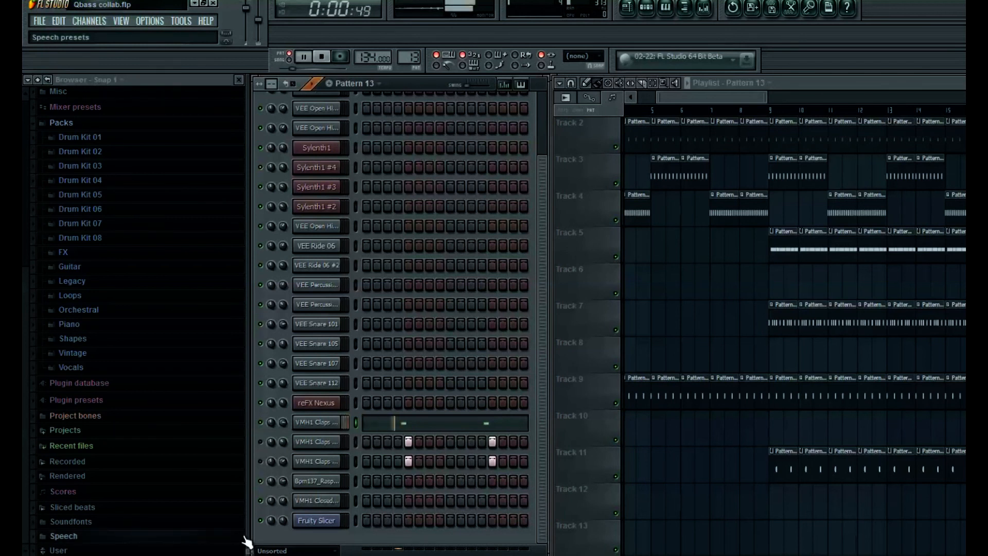
key(space)
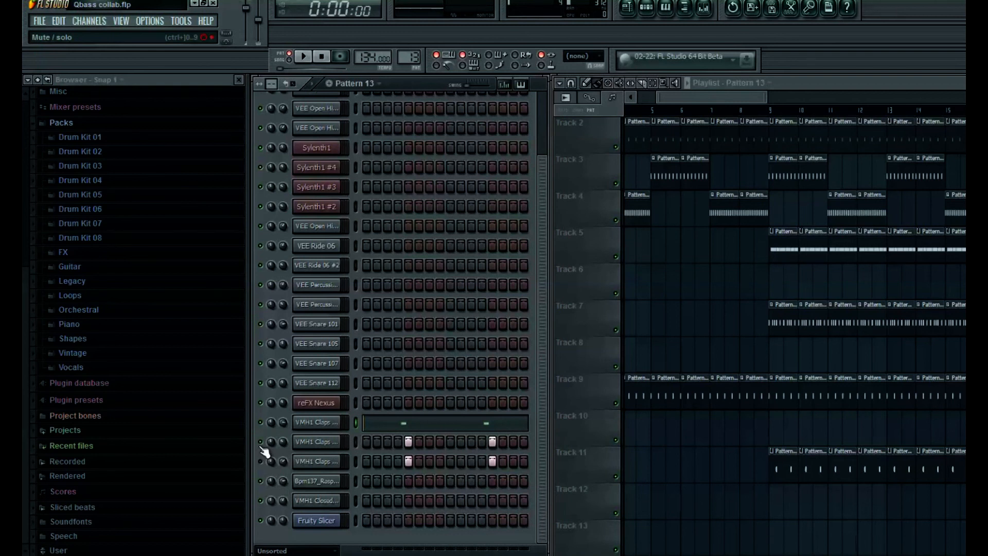
- Unmute the other two clap channels one at a time, replaying Pattern 13 to hear the layers, and return to song mode
key(space)
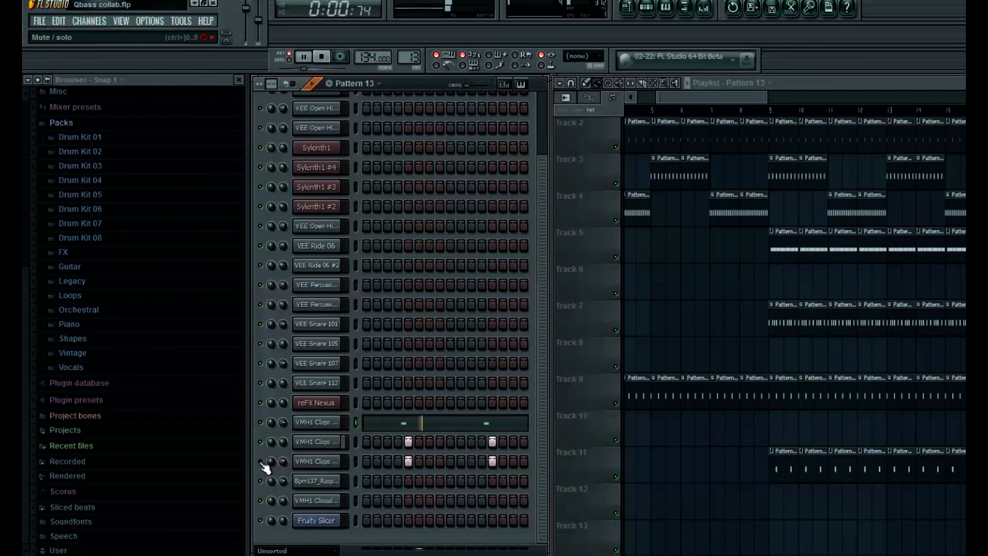
key(space)
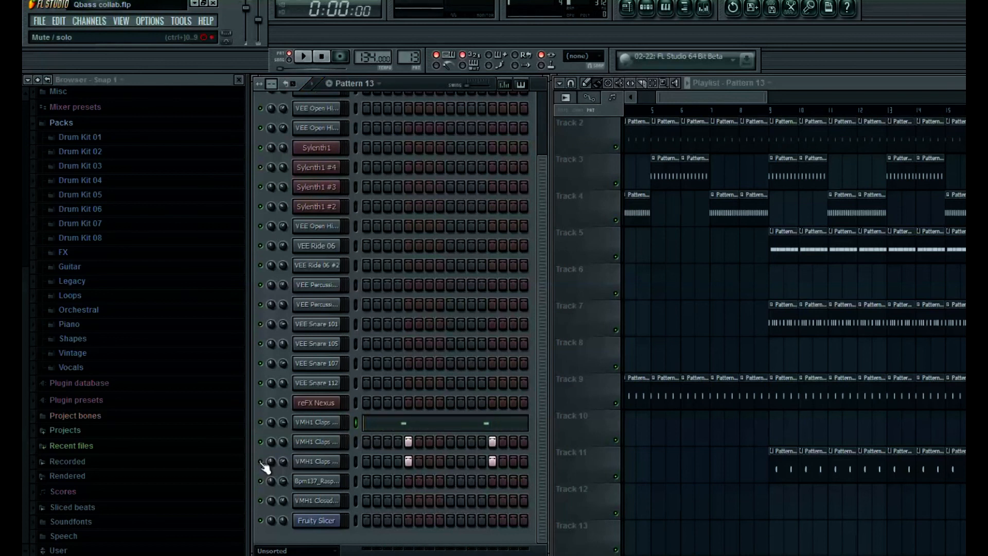
key(space)
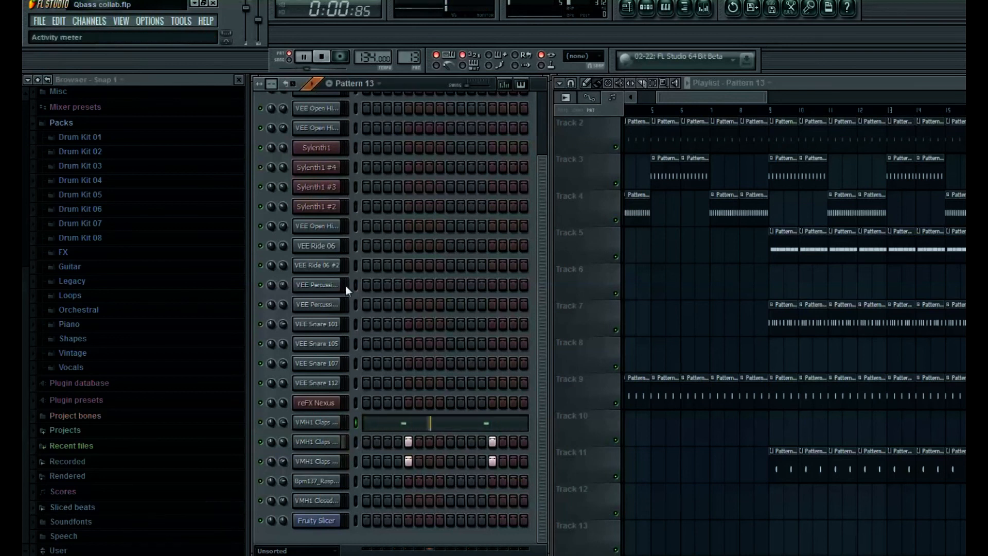
key(space)
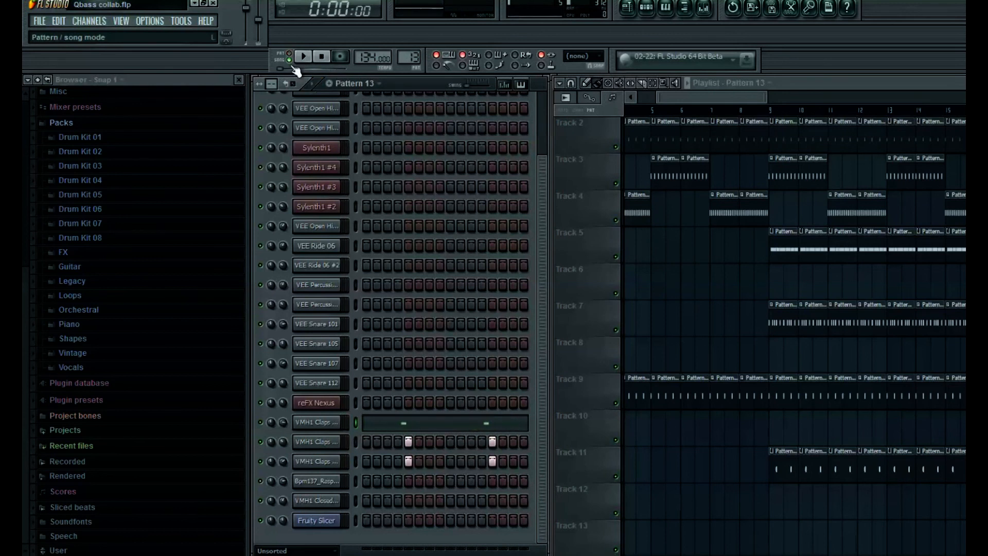
- Maximize the playlist and play the arrangement from bar 8, with the timeline shown past bar 32
click(769, 109)
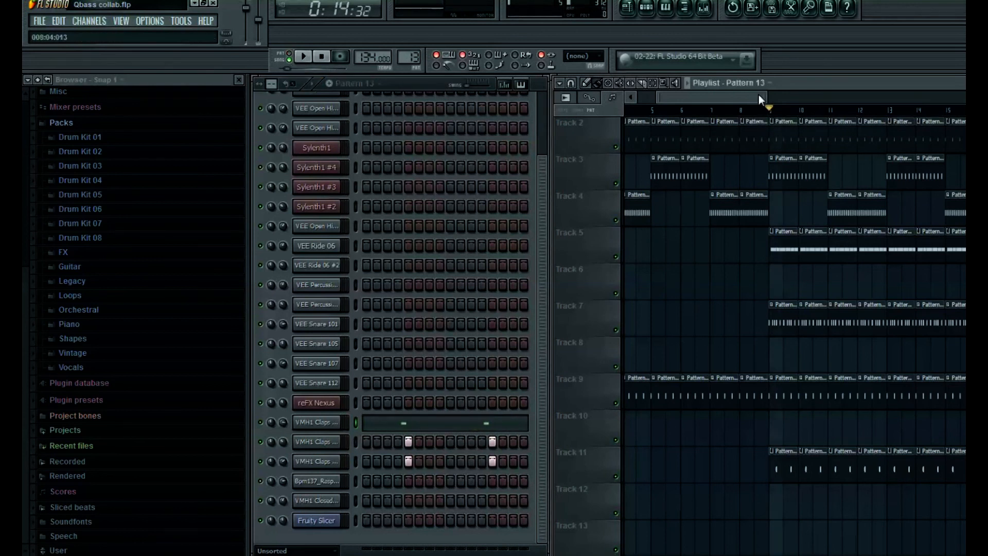
drag(752, 88, 757, 90)
double_click(780, 90)
click(450, 110)
key(space)
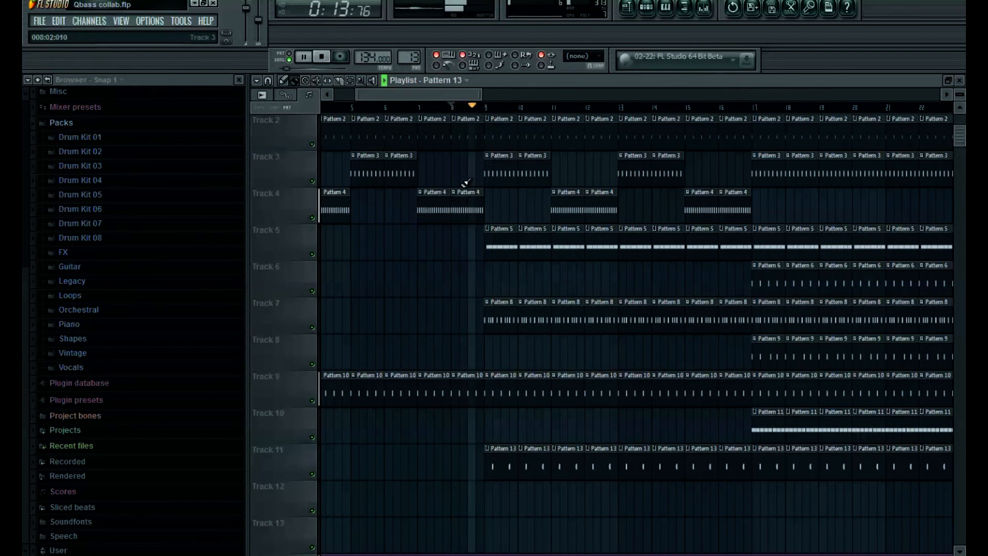
drag(481, 94, 576, 94)
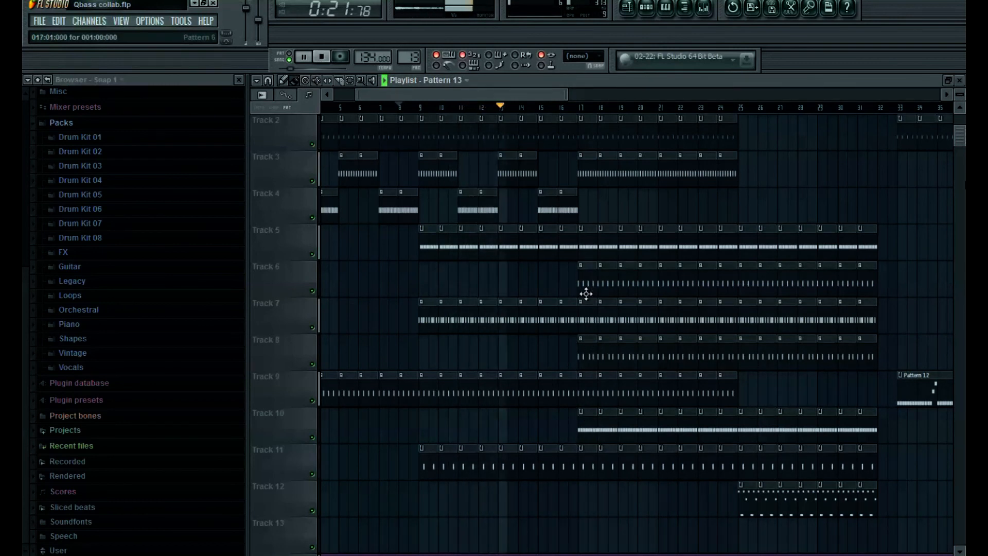
- During playback, inspect Pattern 6's ride steps, Pattern 9's snare steps and Pattern 11's Sylenth1 #2 notes from Tracks 6, 8 and 10
double_click(581, 278)
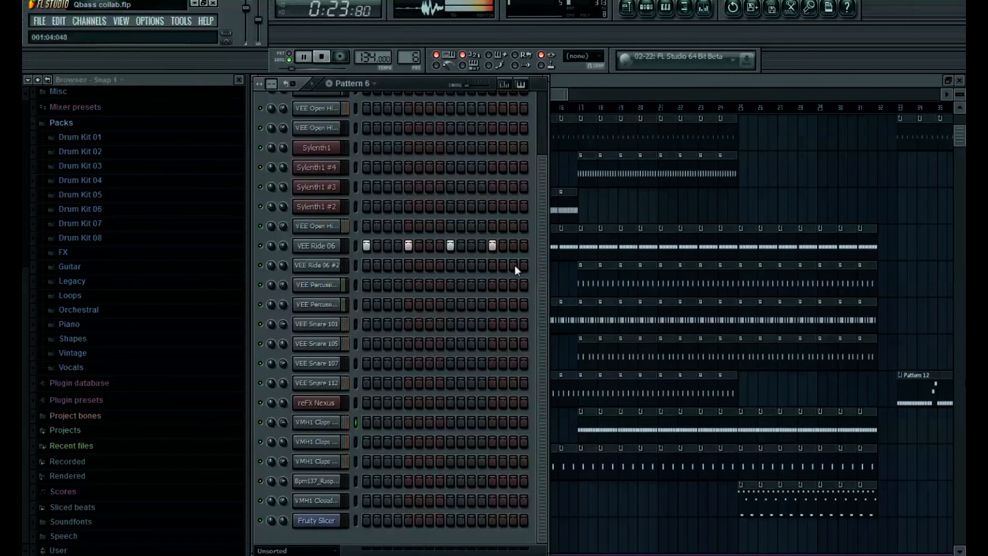
double_click(581, 360)
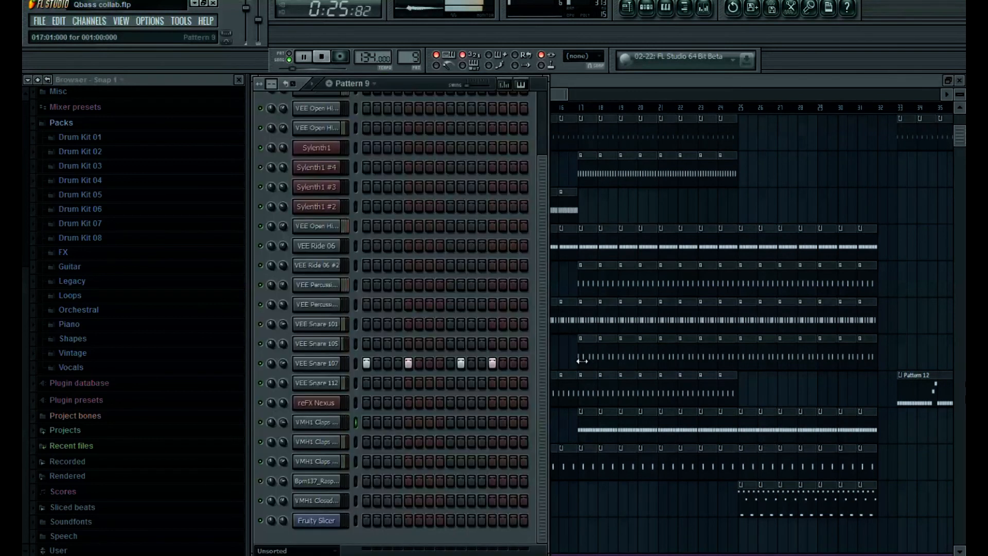
double_click(585, 433)
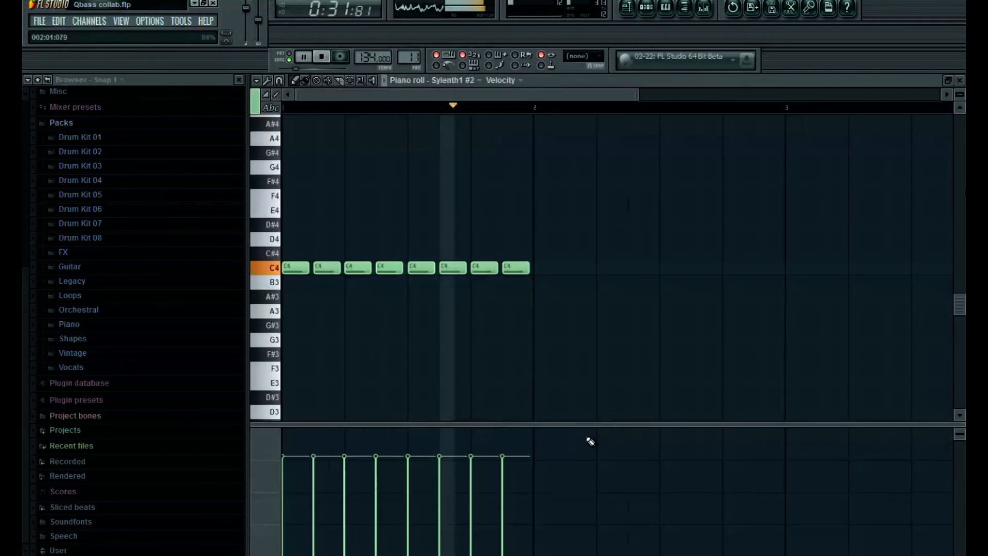
click(958, 81)
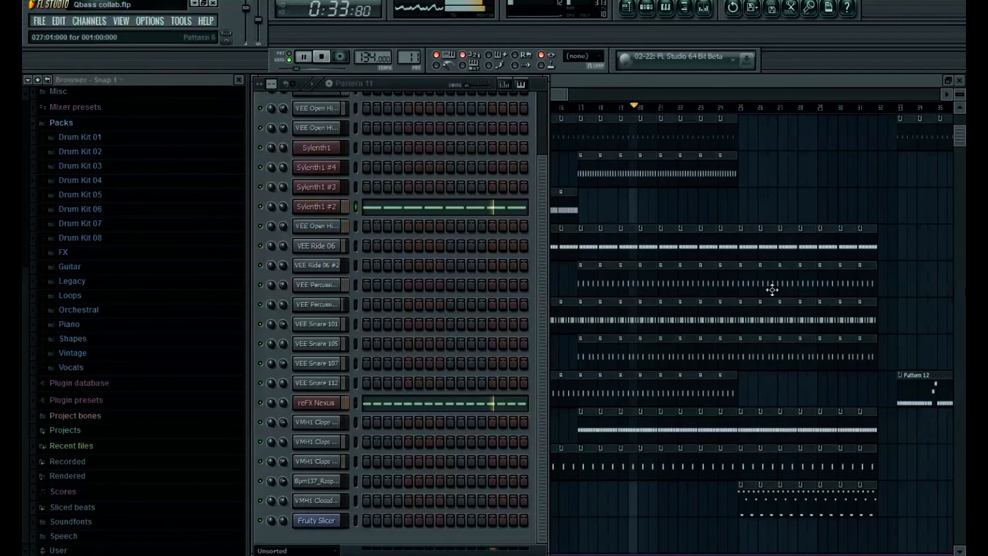
- Stop playback and view the Sylenth1 #2 notes of Pattern 11 in the piano roll, narrowing the browser
key(space)
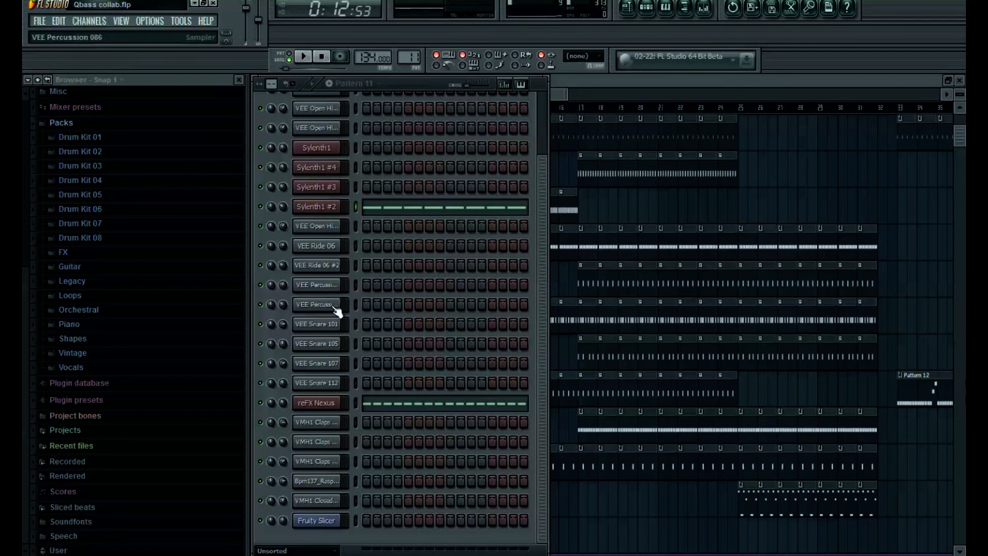
click(369, 207)
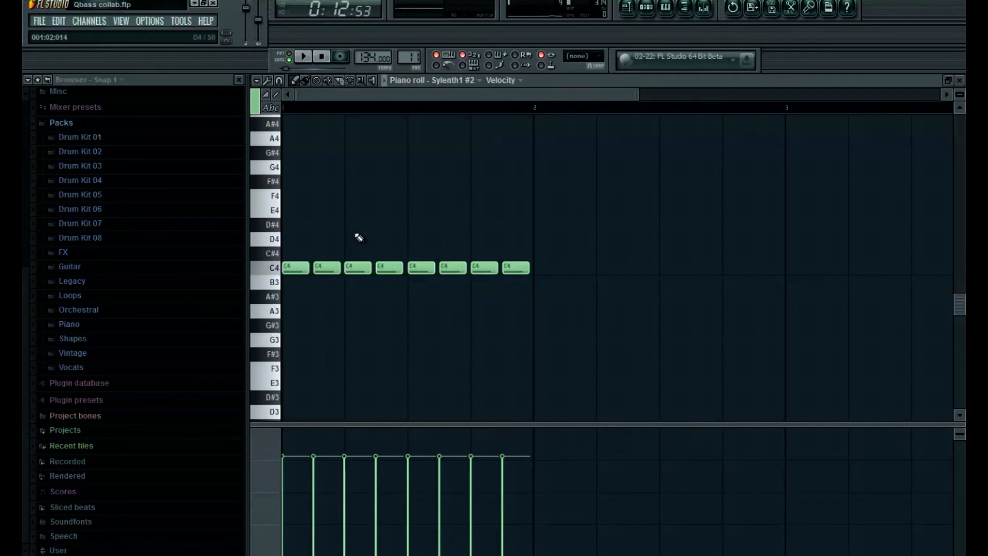
drag(249, 200, 172, 201)
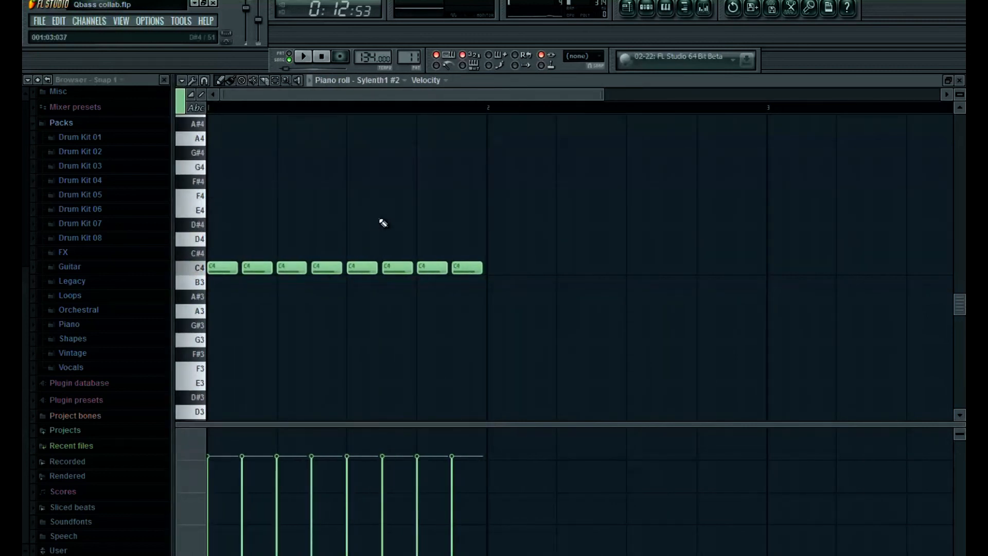
click(960, 80)
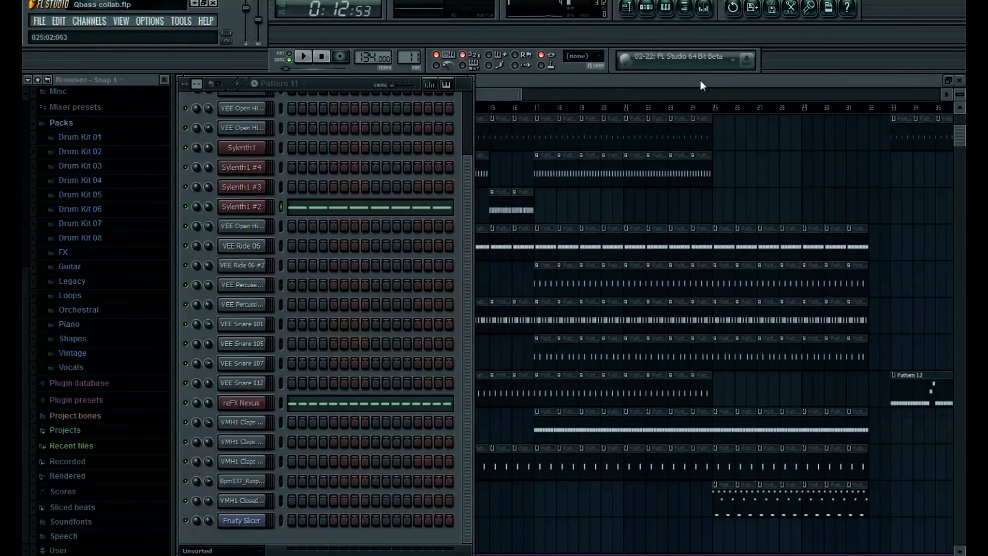
- Maximize the playlist and zoom it out from the first bar to show the whole arrangement
key(F6)
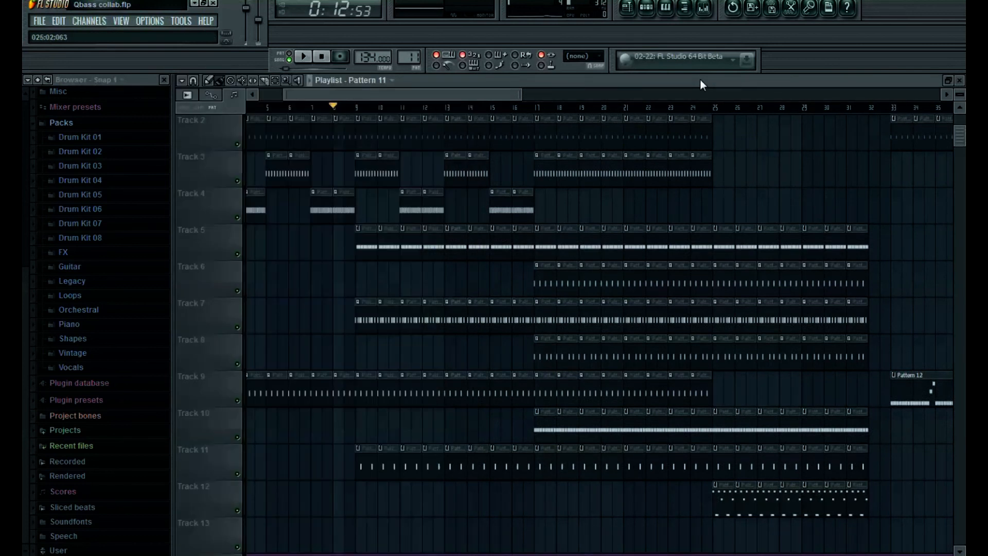
key(F6)
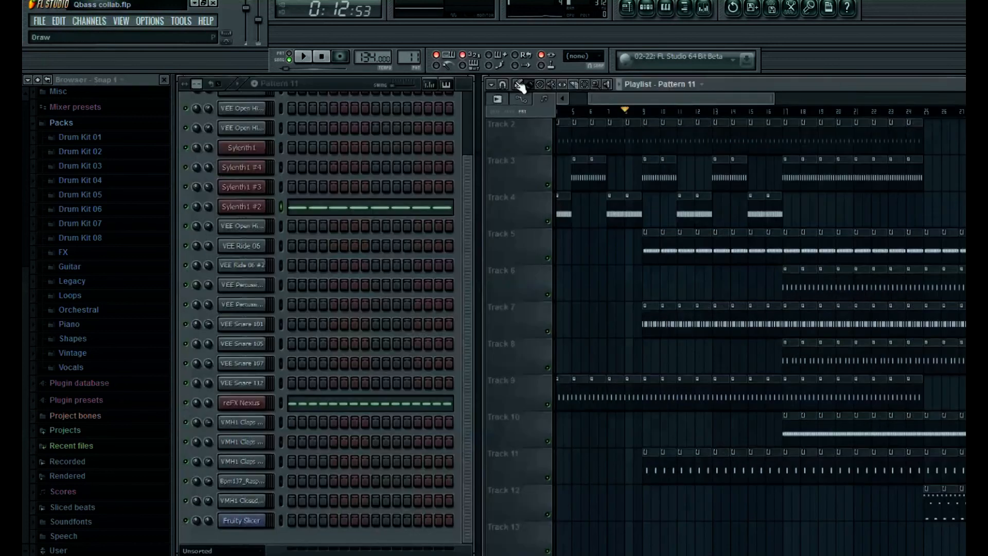
drag(483, 153, 477, 154)
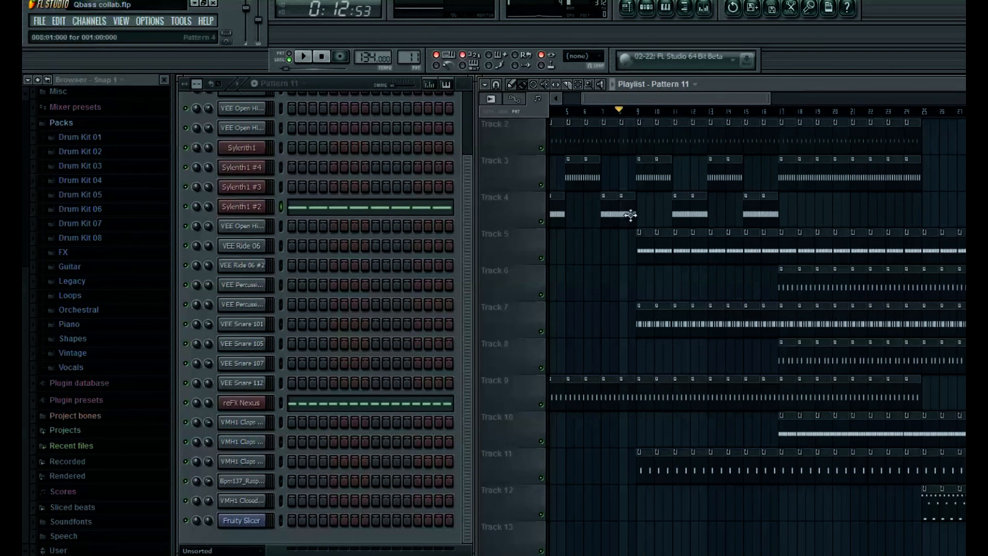
drag(673, 99, 527, 119)
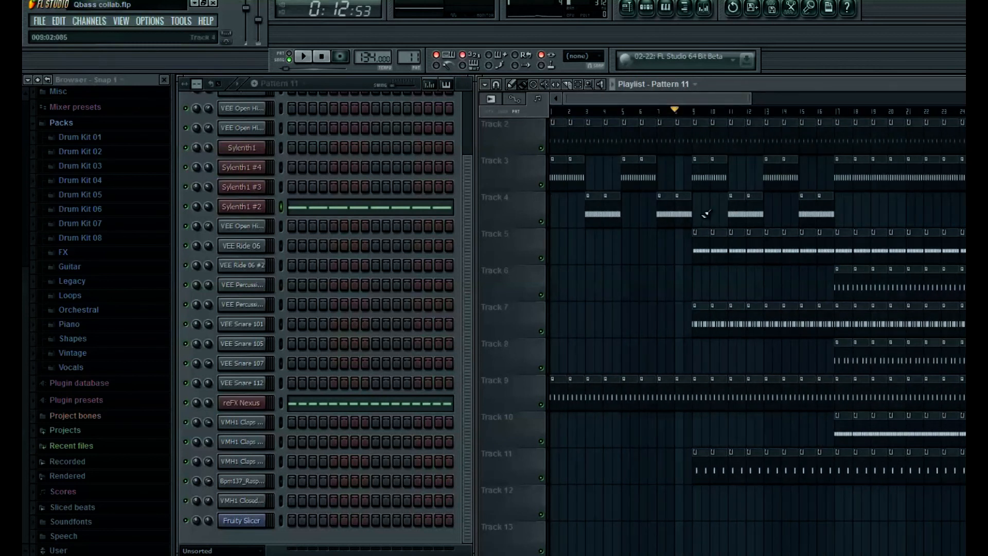
double_click(766, 83)
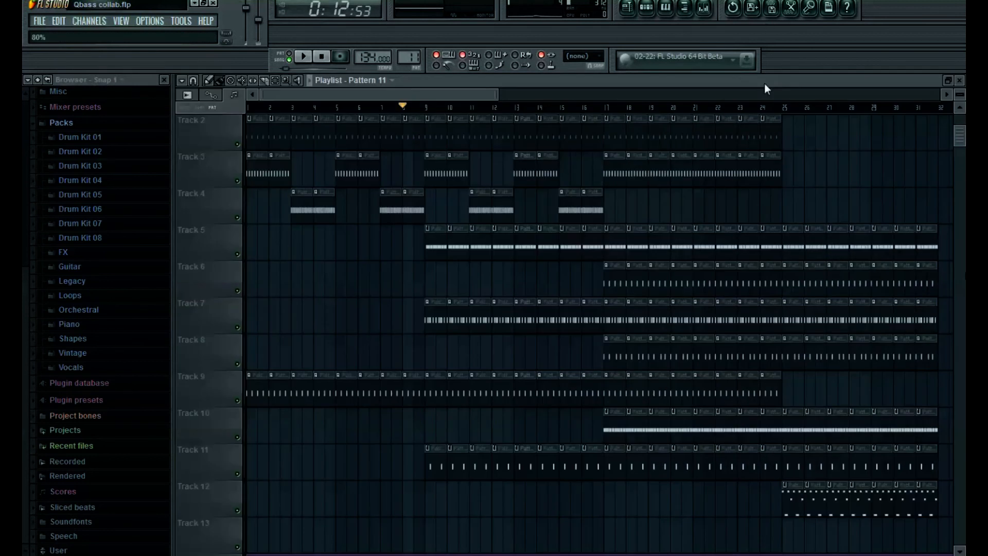
drag(479, 97, 939, 94)
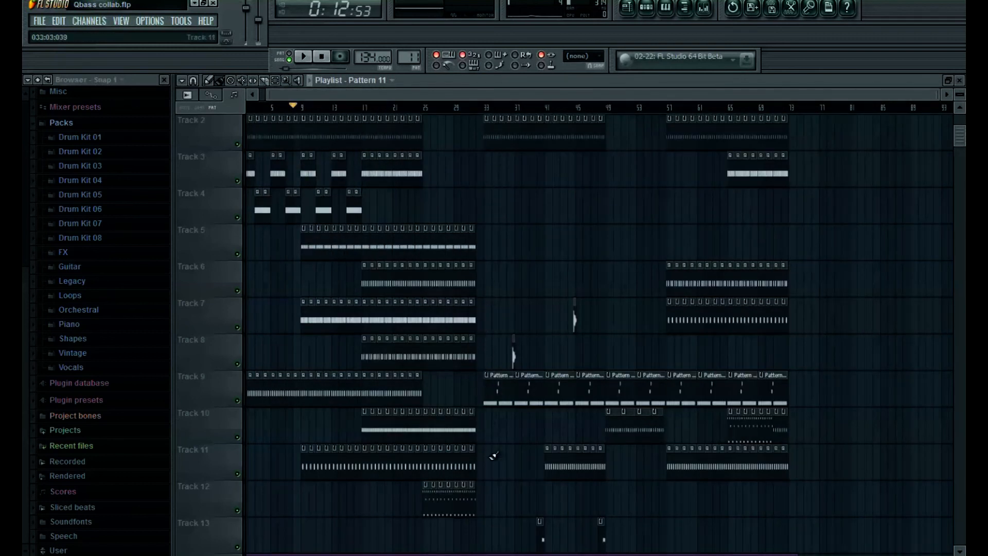
drag(408, 97, 399, 97)
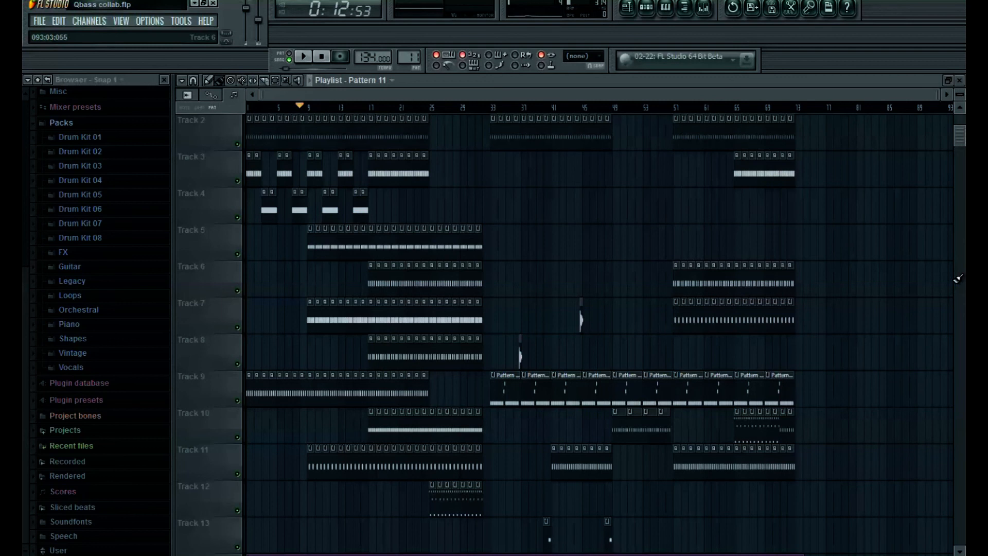
- Reset the song position to the start, and play the arrangement from around bar 17 in the maximized playlist
click(256, 108)
click(322, 57)
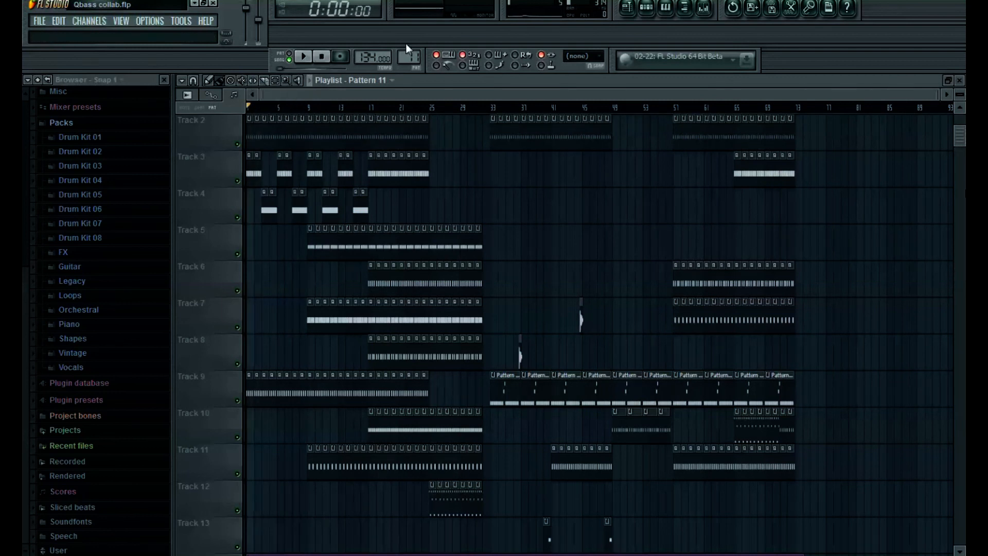
double_click(481, 83)
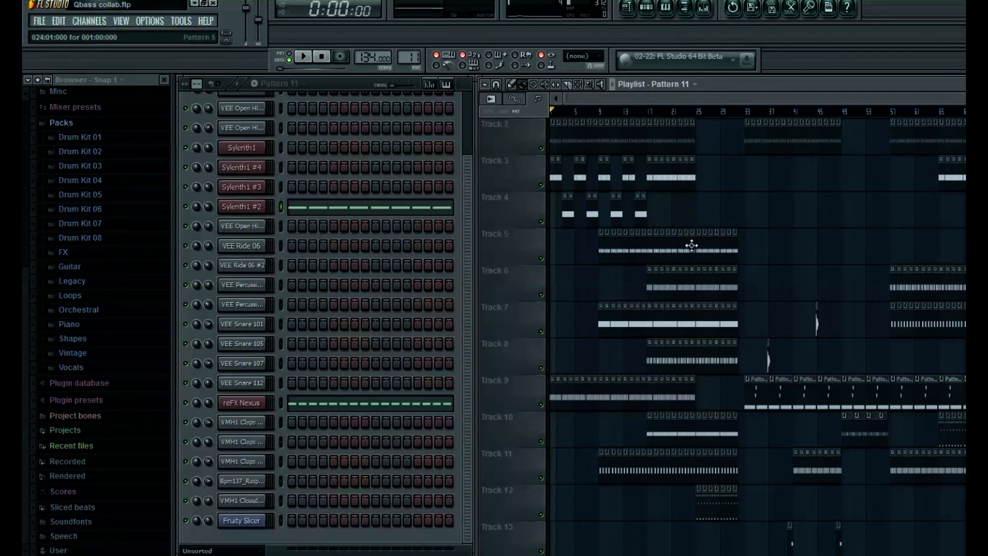
double_click(739, 84)
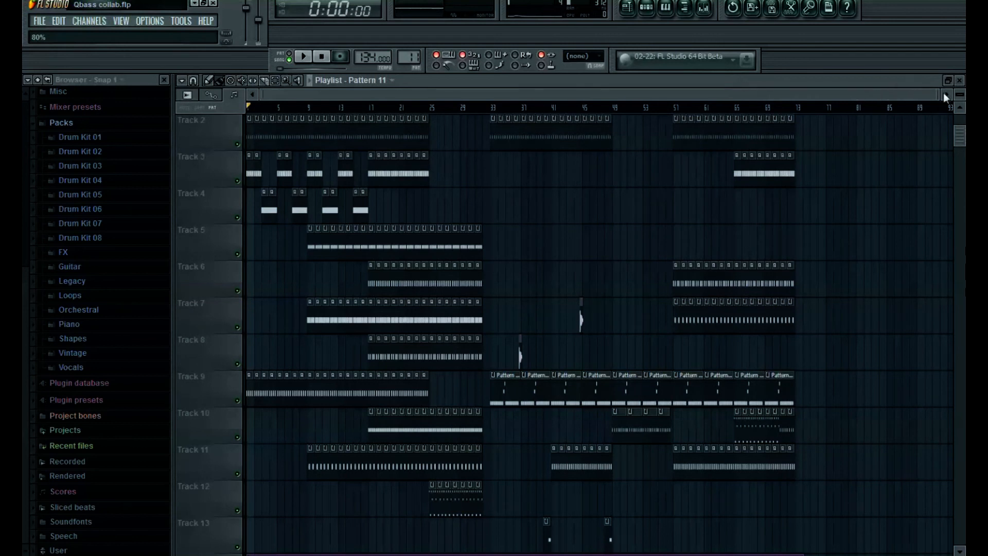
click(391, 109)
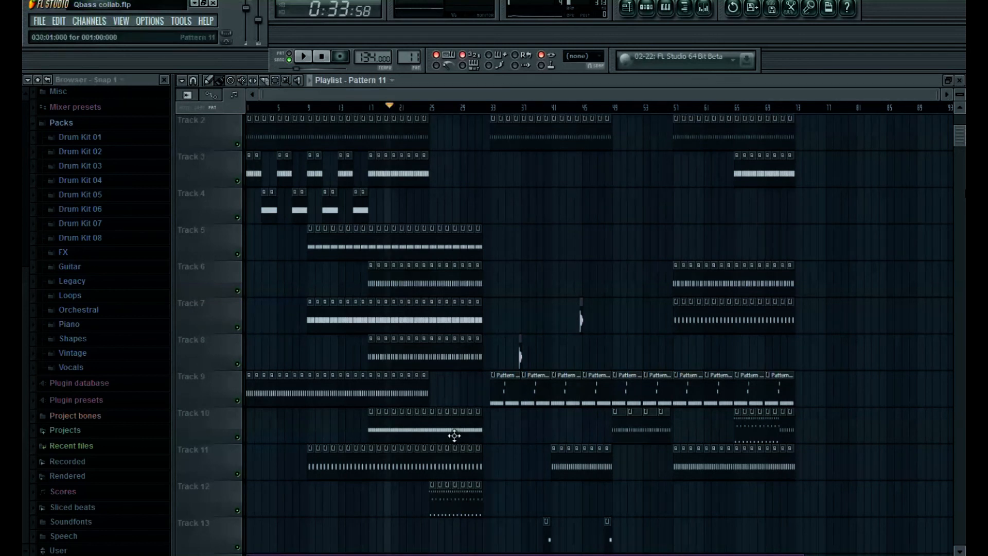
click(369, 109)
key(space)
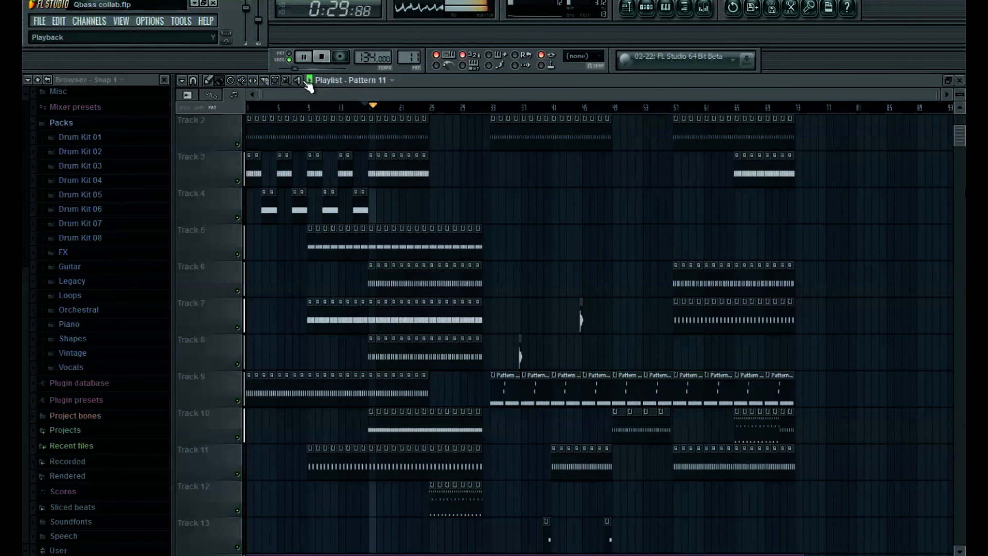
- Jump playback to around bar 25 and inspect Pattern 14's Sylenth1 #3 notes from Track 12
click(429, 108)
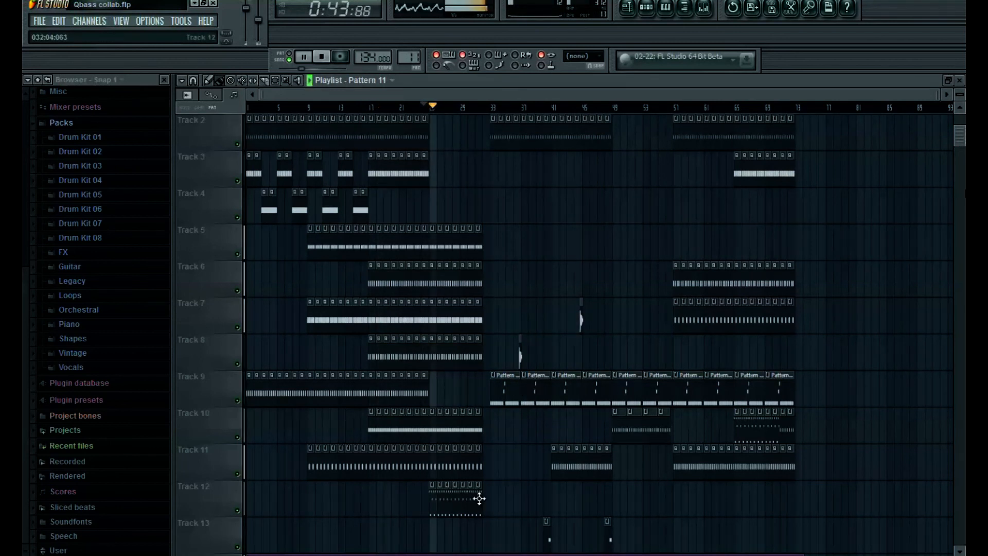
double_click(462, 505)
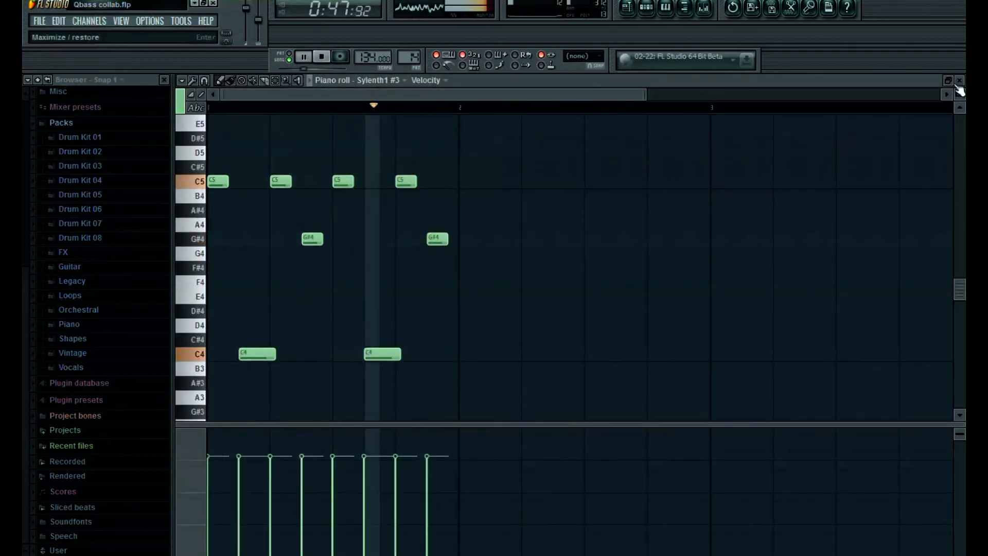
click(959, 80)
click(516, 87)
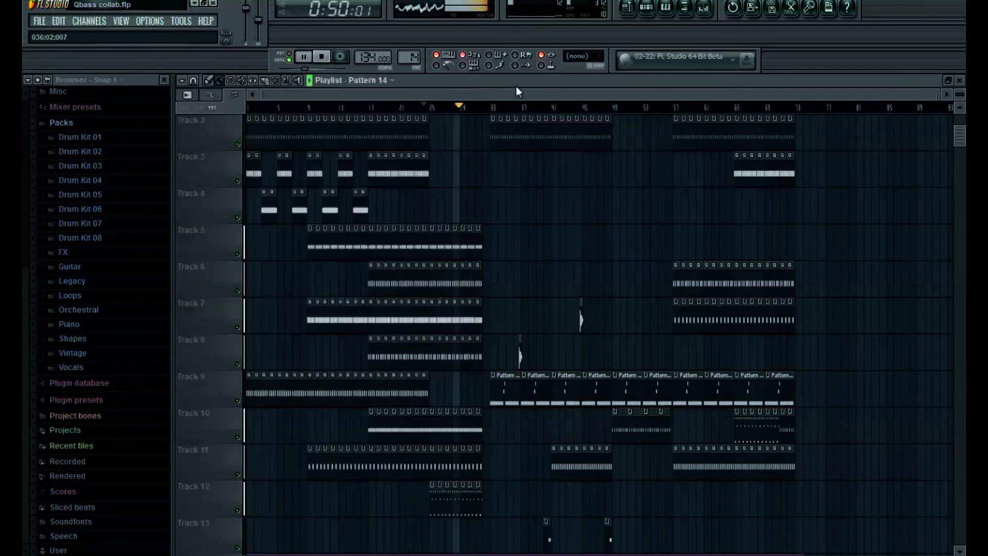
- Play the section from around bar 32, examining the clips up to Track 13 and the envelope automation on Tracks 14 and 15
click(483, 109)
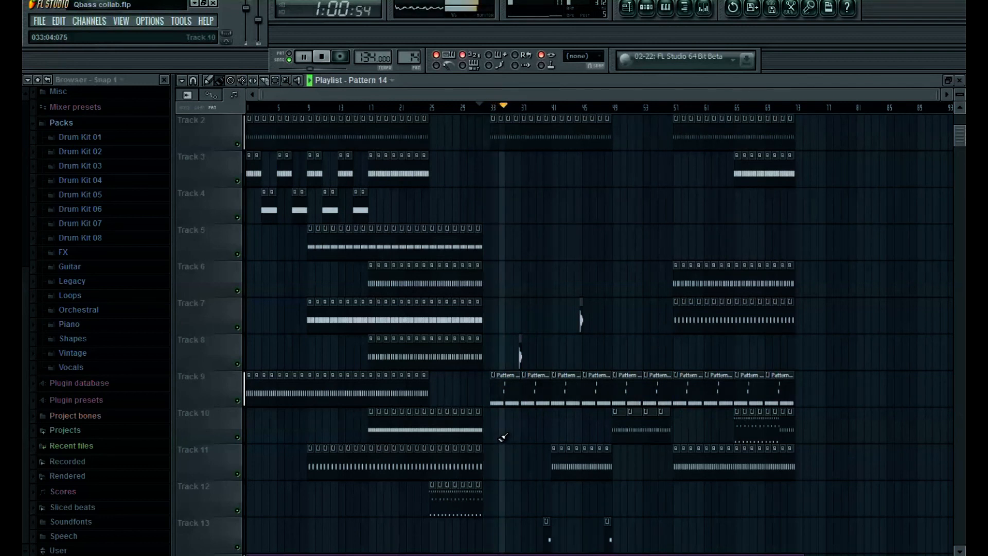
drag(346, 98, 415, 100)
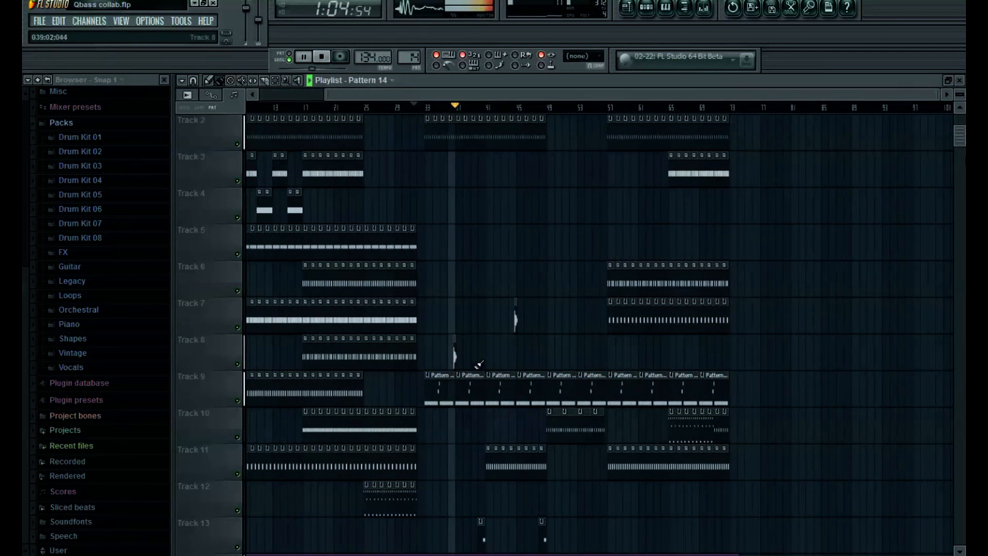
scroll(477, 361, down, 3)
scroll(478, 361, up, 2)
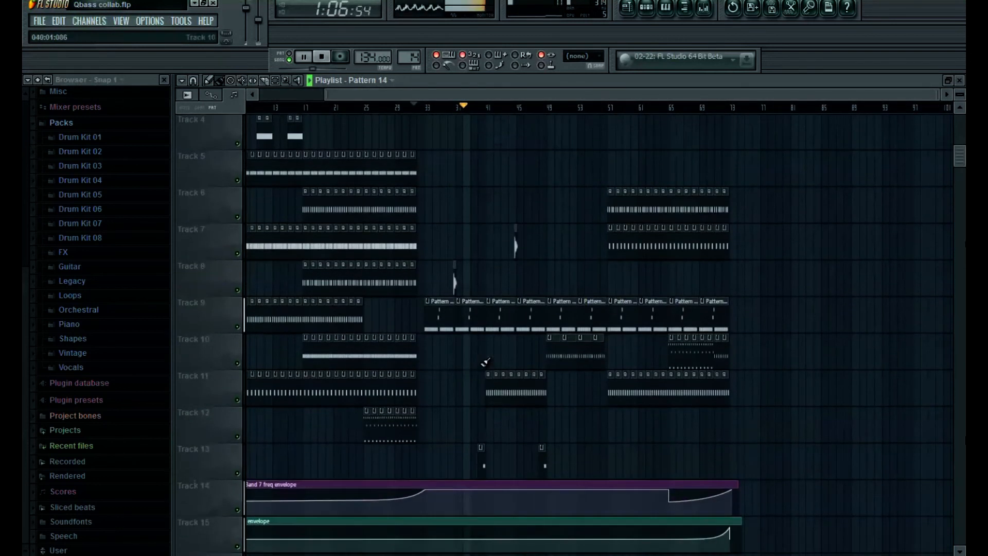
scroll(478, 412, up, 1)
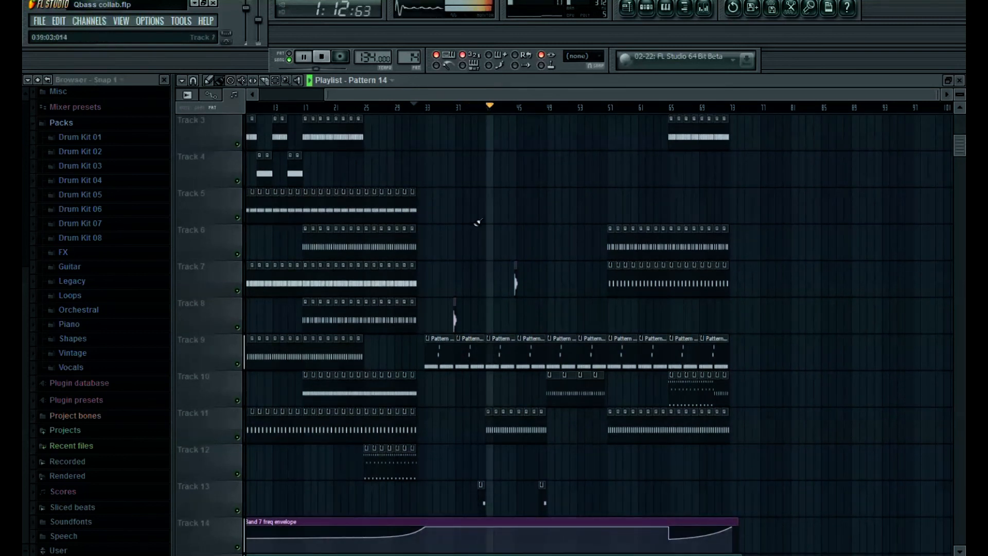
drag(435, 97, 473, 96)
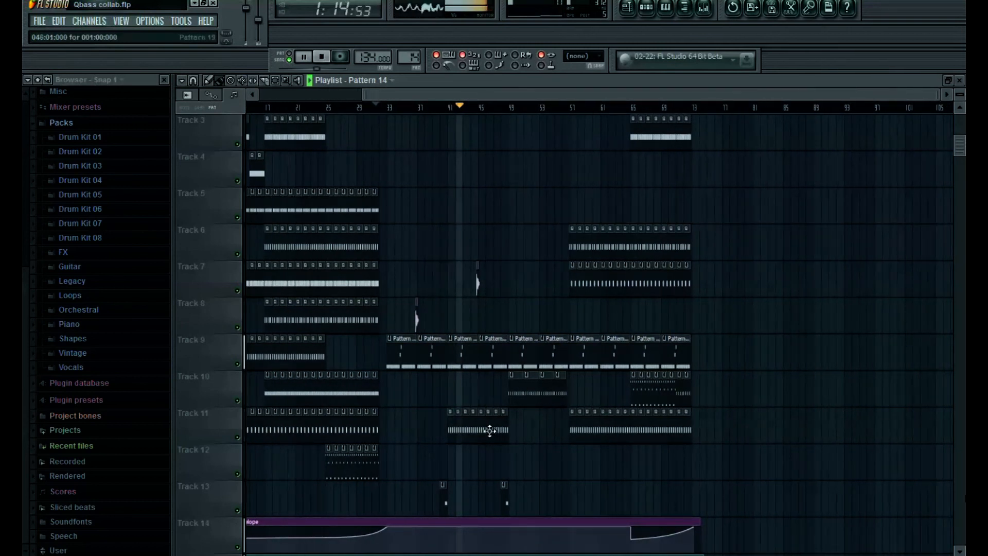
- Inspect Pattern 19's steps from Track 11 during playback and audition its VMH1 Closed Hats 028 channel
double_click(487, 431)
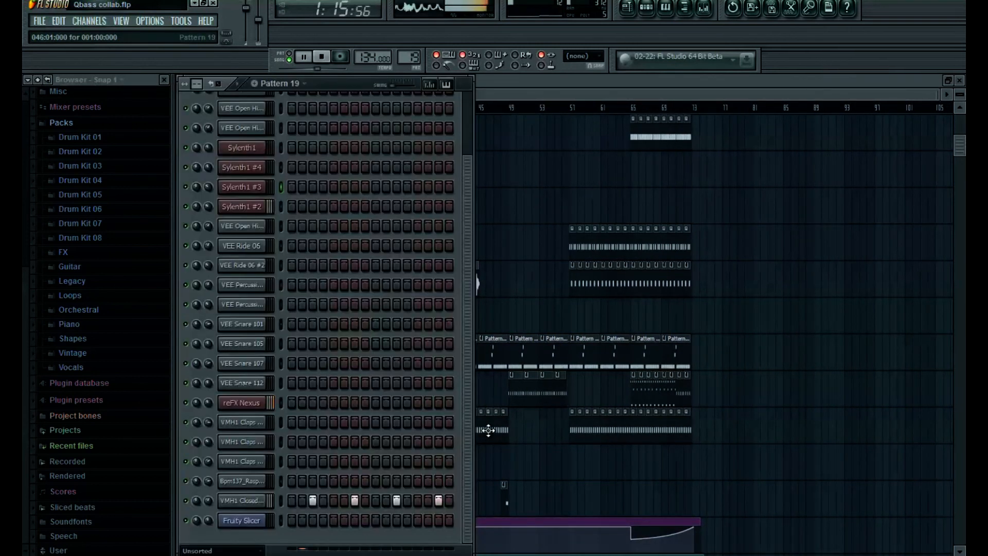
click(251, 503)
click(250, 501)
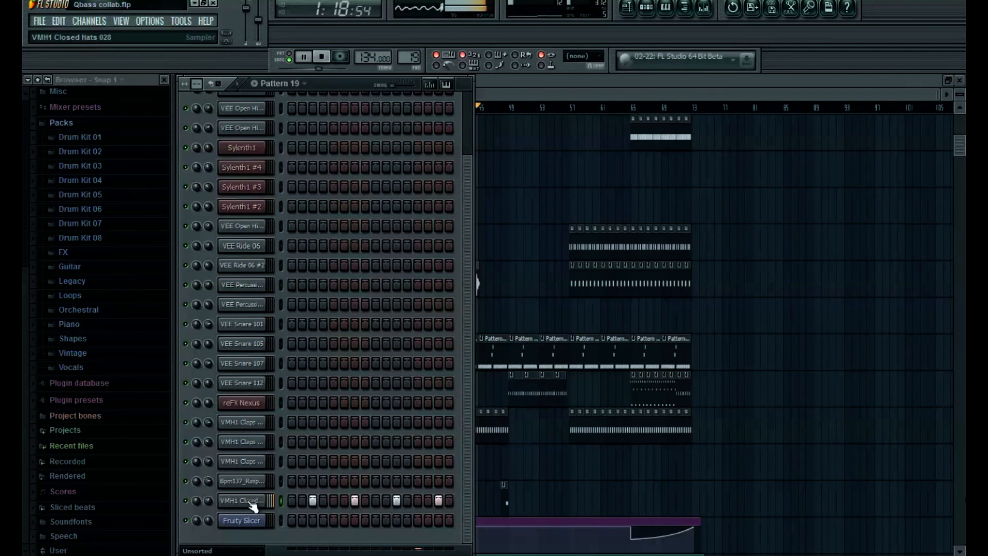
click(555, 85)
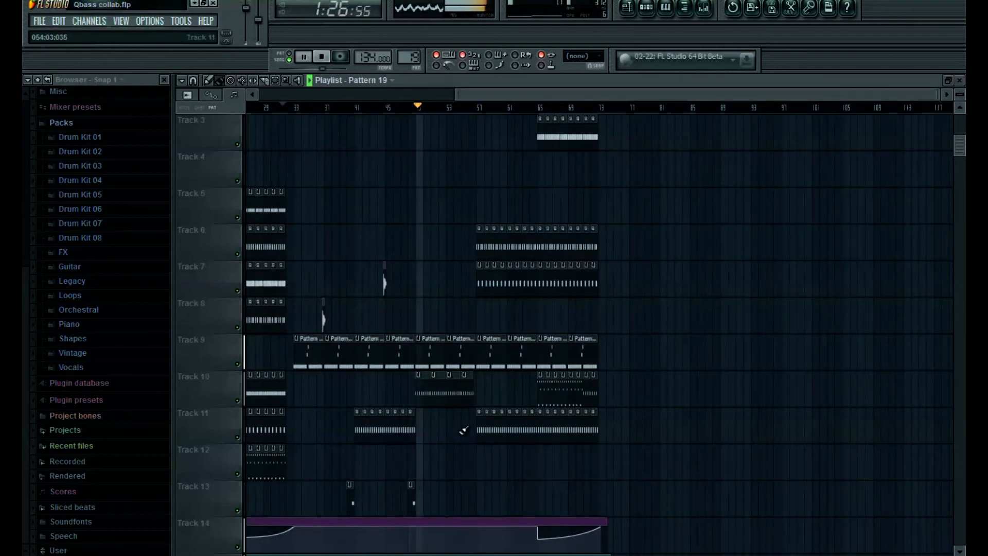
- Examine the arrangement's final section, including the automation on Track 1, during playback, and stop the song
scroll(448, 443, up, 1)
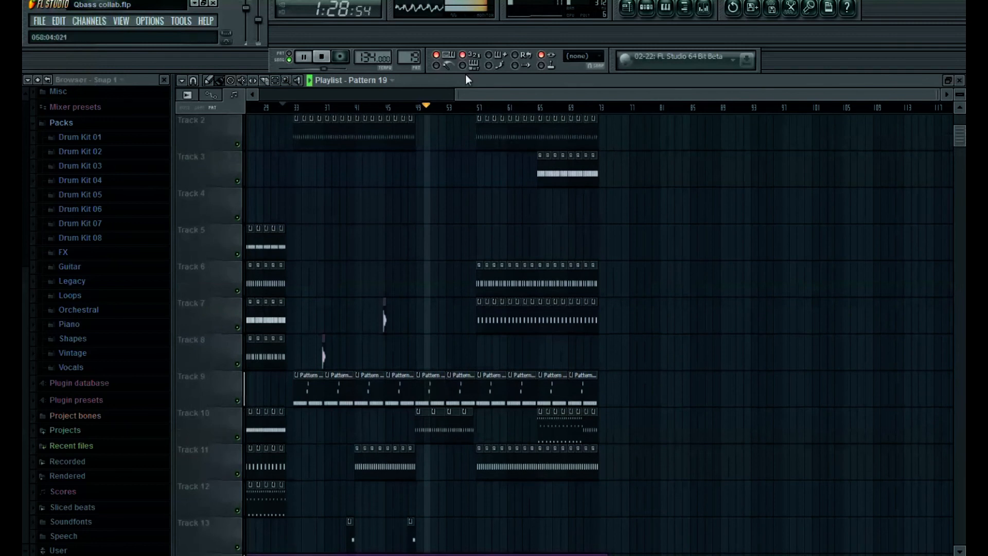
scroll(441, 288, up, 1)
scroll(444, 312, down, 1)
scroll(444, 312, up, 1)
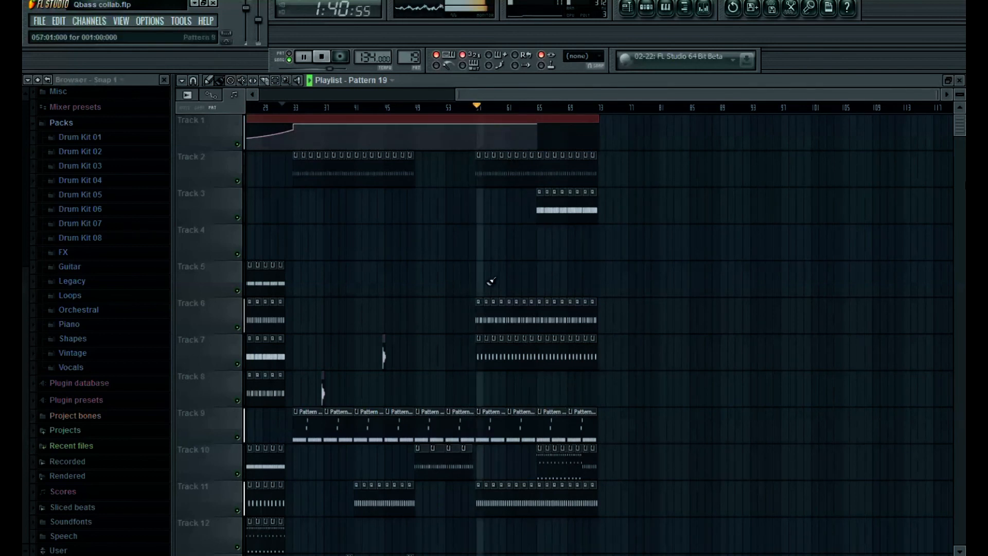
drag(492, 92, 591, 91)
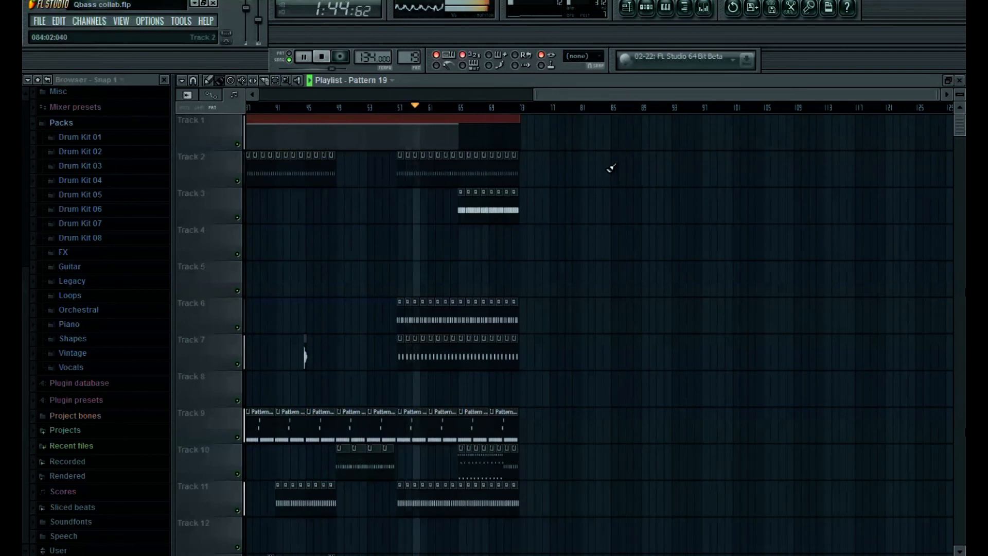
key(space)
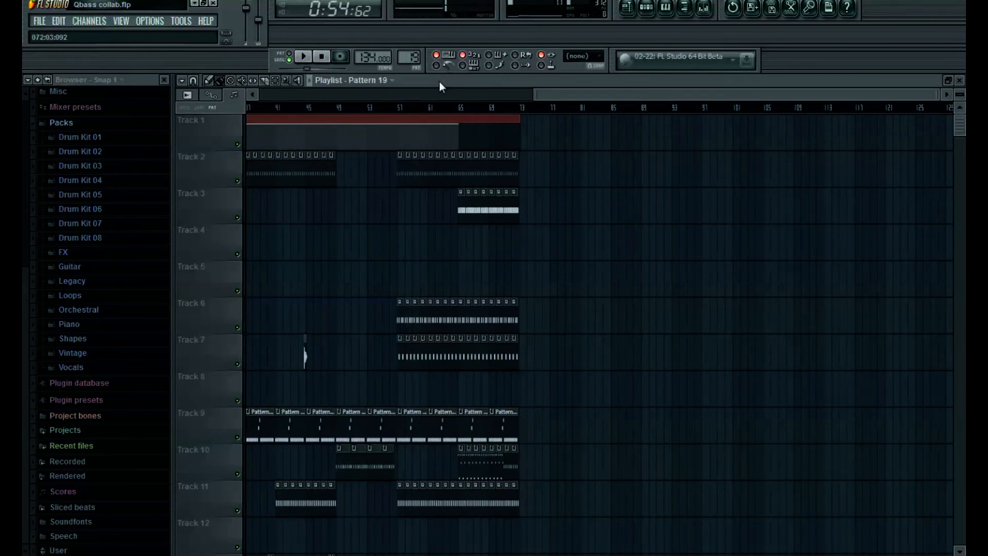